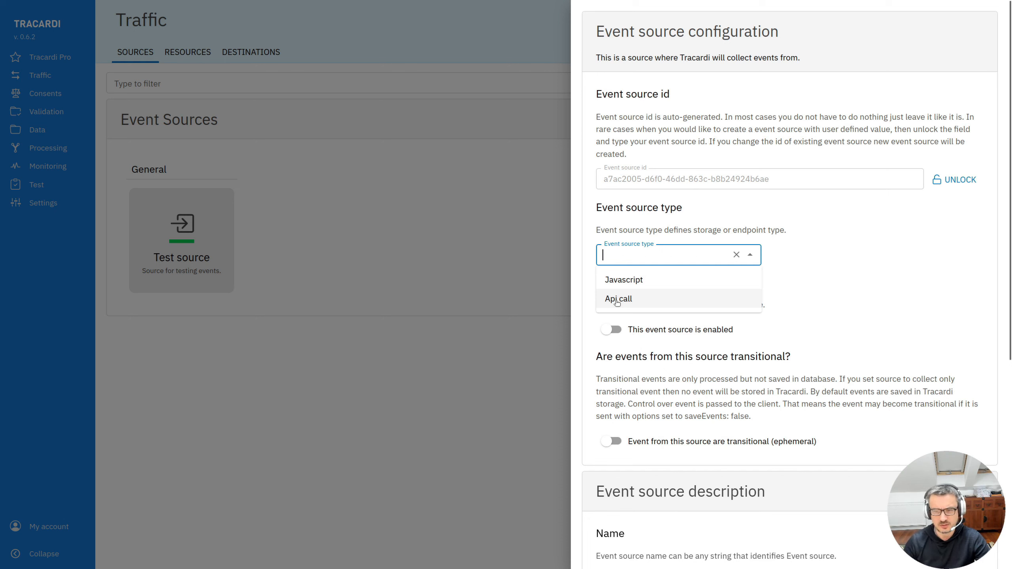
- Set the event source type to Javascript and enable the event source
click(643, 280)
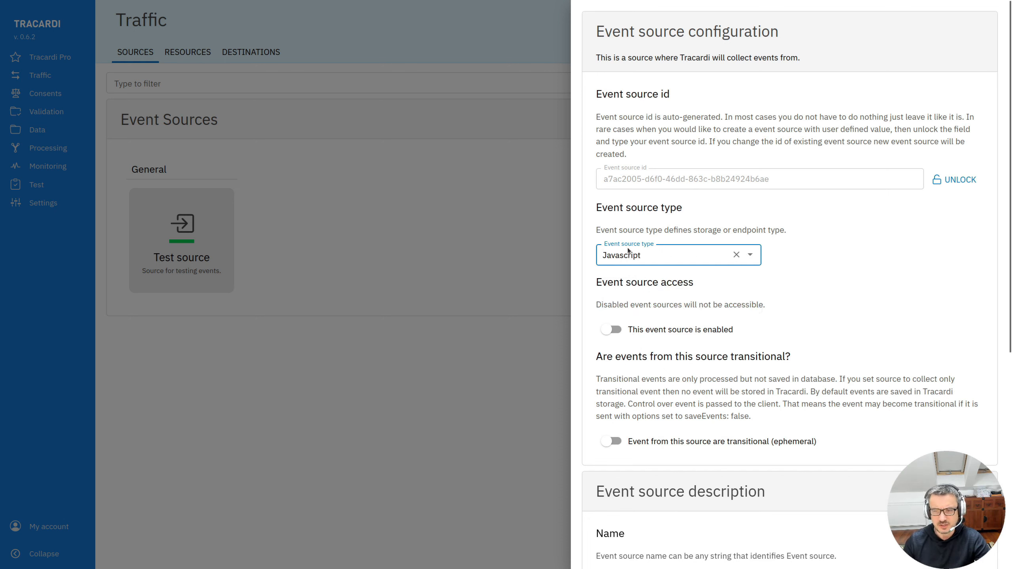
scroll(693, 339, down, 1)
click(611, 263)
- Name the event source Test and save it
scroll(663, 429, down, 4)
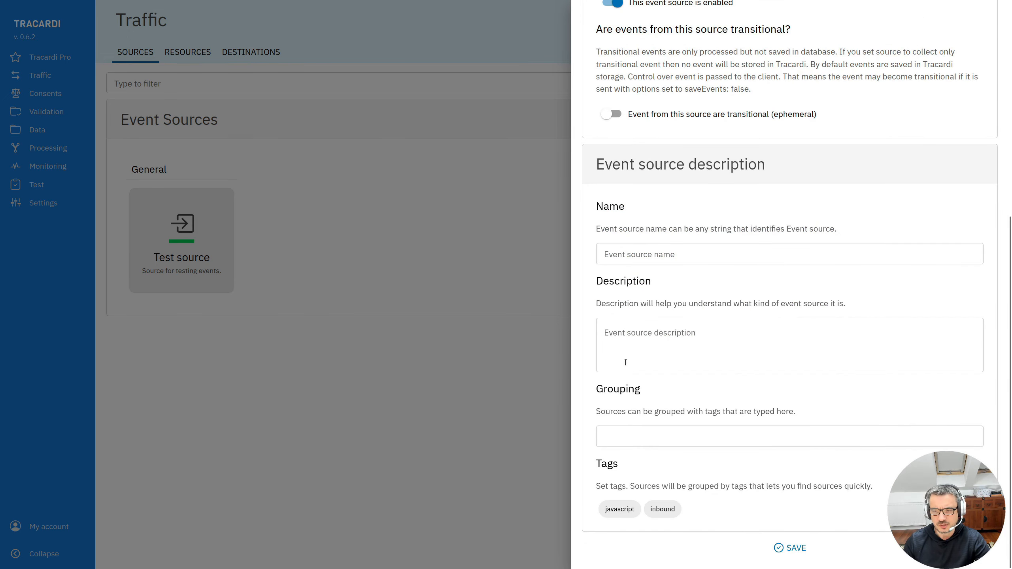
click(618, 251)
text(Test)
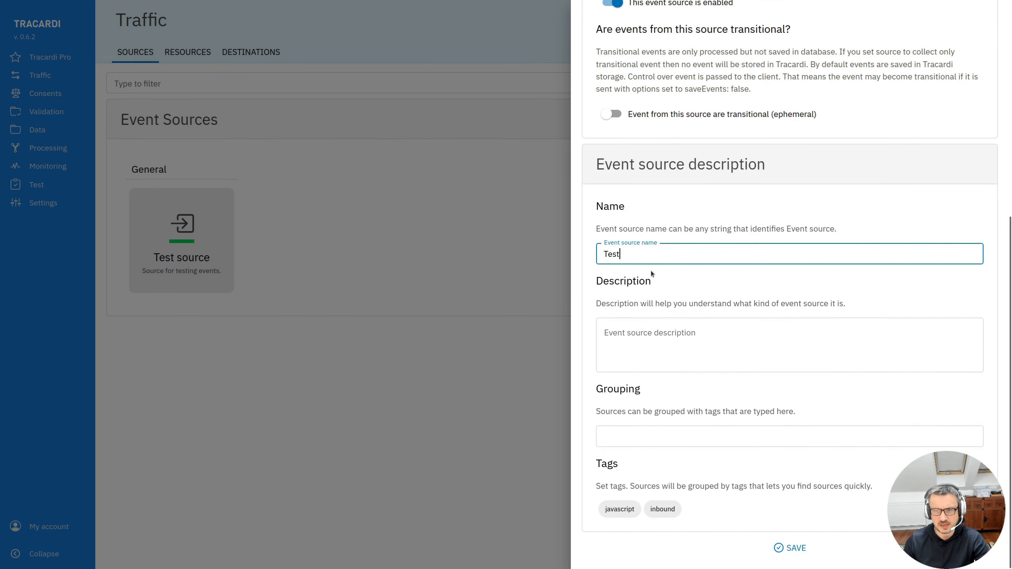
click(747, 558)
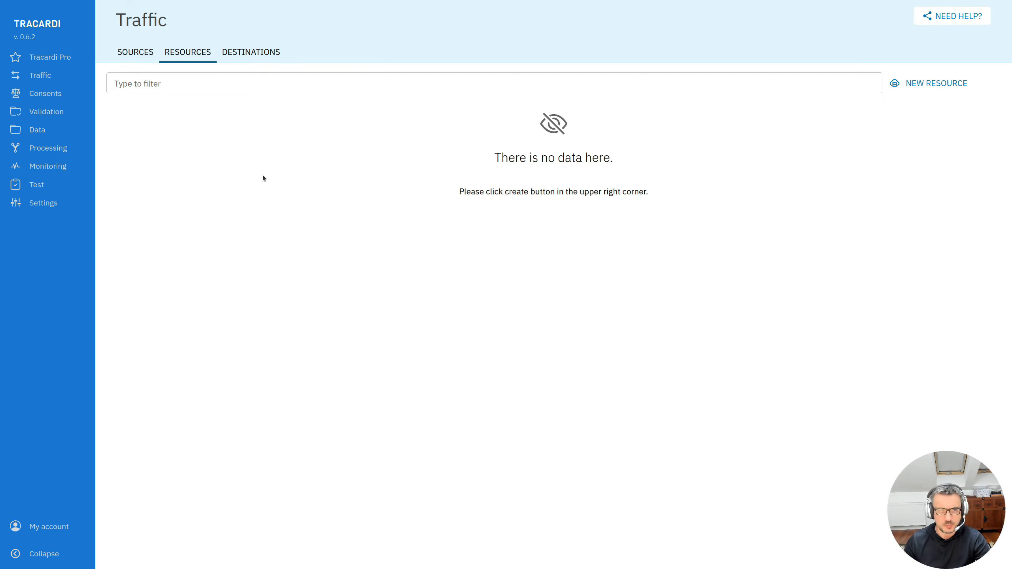
- Open the Count Page Views workflow to view its processing diagram
click(43, 148)
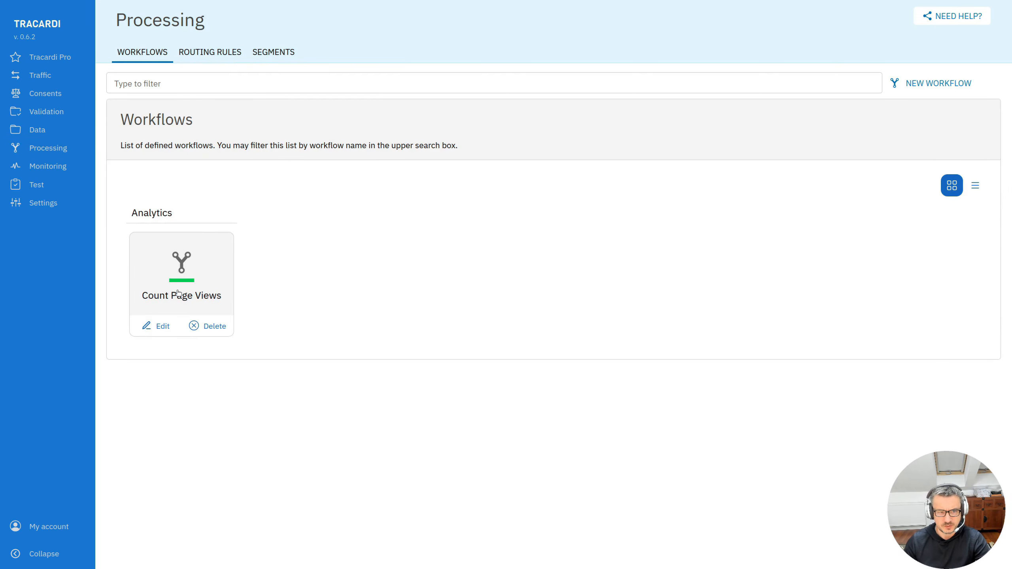
click(180, 293)
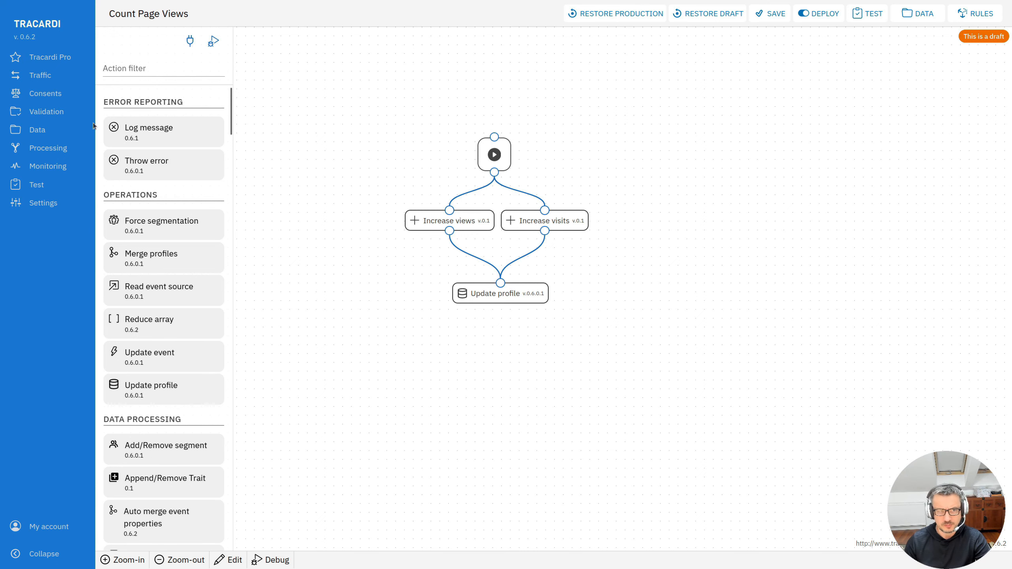
- Start a new traffic resource of type API endpoint with the name Test API
click(50, 76)
click(196, 56)
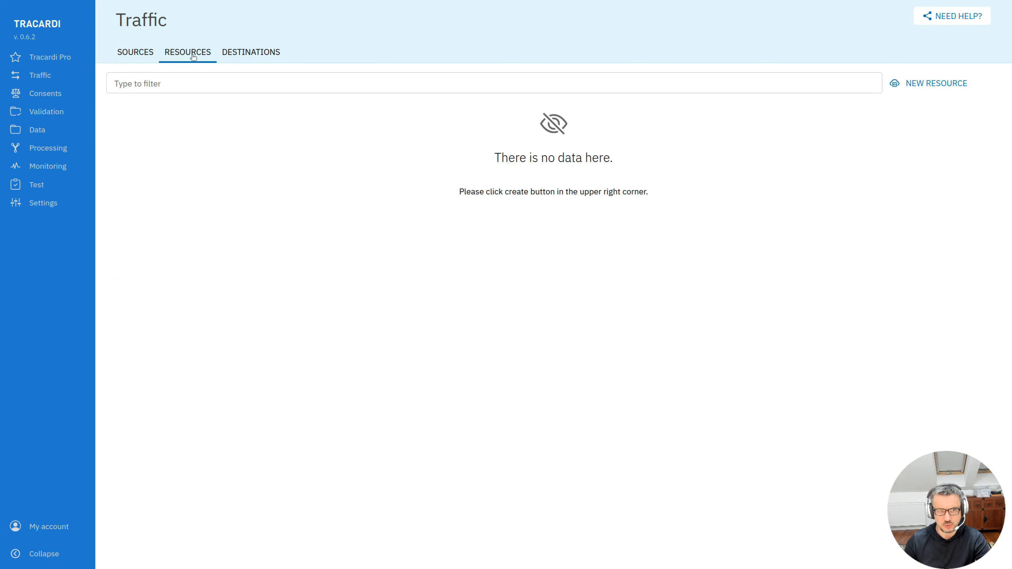
click(937, 87)
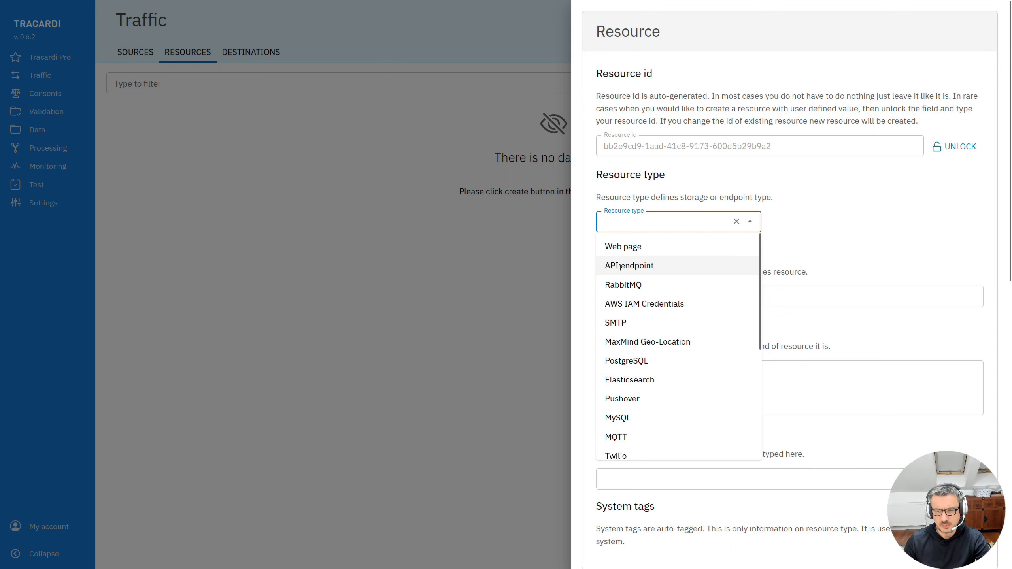
click(615, 266)
click(634, 297)
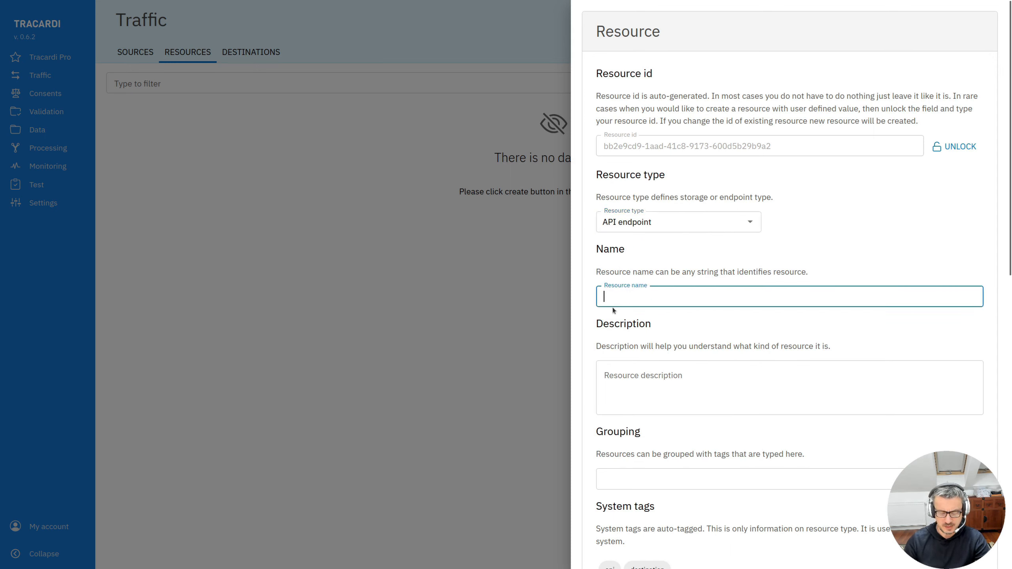
text(Test API)
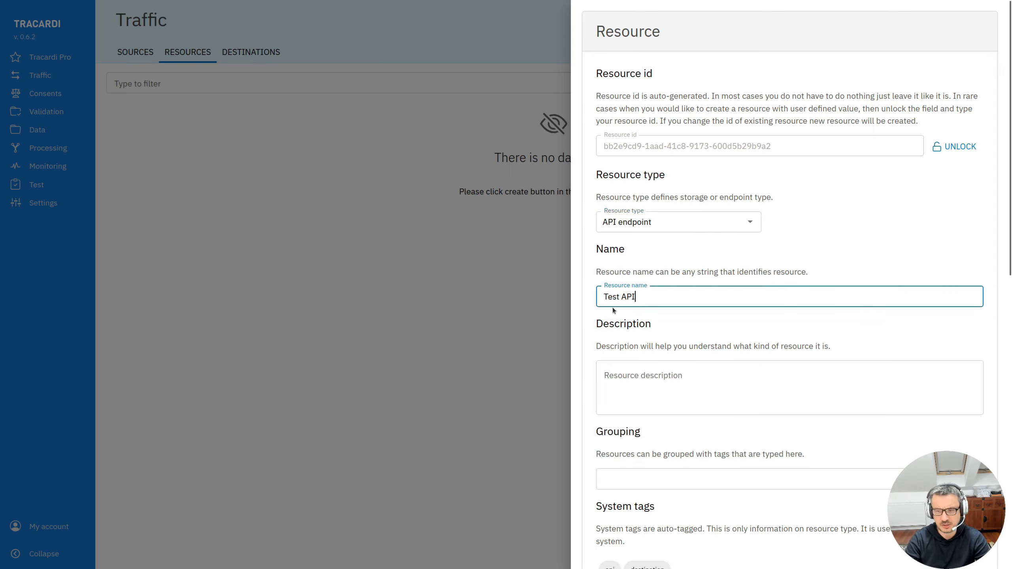
- Add the grouping tag Test to the resource and enable the resource
click(673, 404)
scroll(685, 396, down, 5)
click(637, 208)
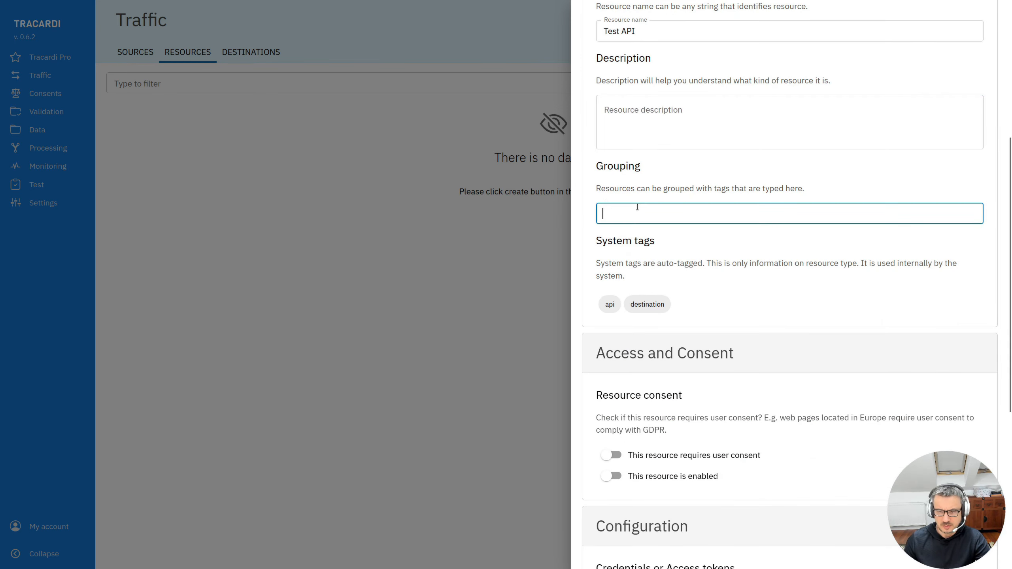
text(Test)
key(Return)
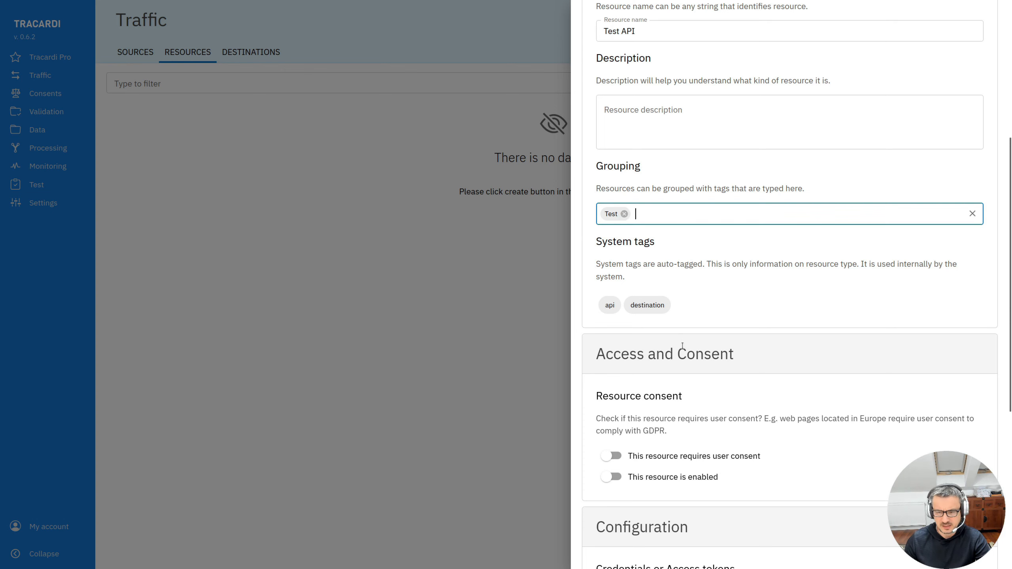
scroll(621, 213, down, 5)
click(613, 211)
scroll(707, 369, down, 1)
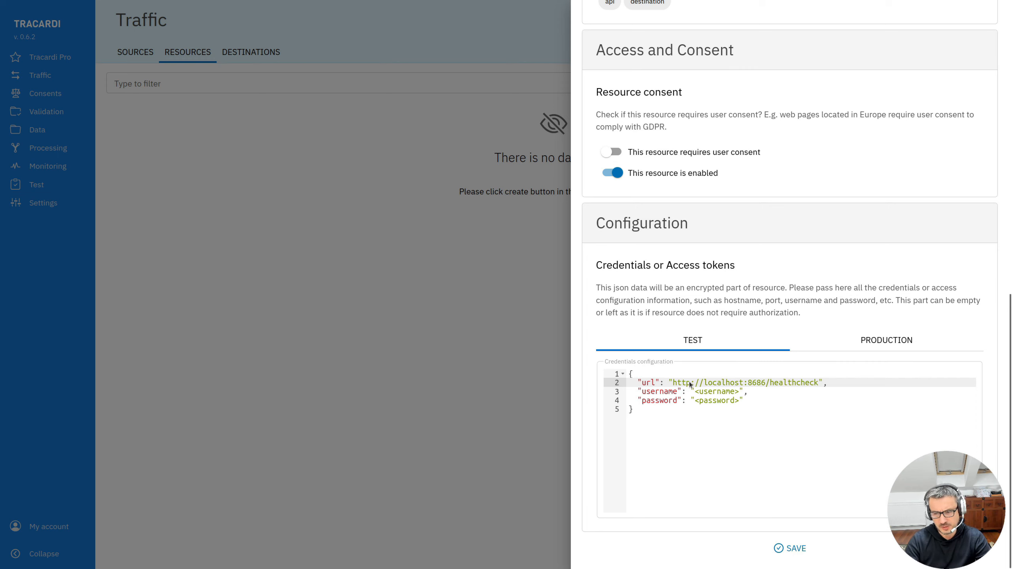
- Remove the username and password entries from the resource's test credentials JSON
drag(743, 400, 629, 392)
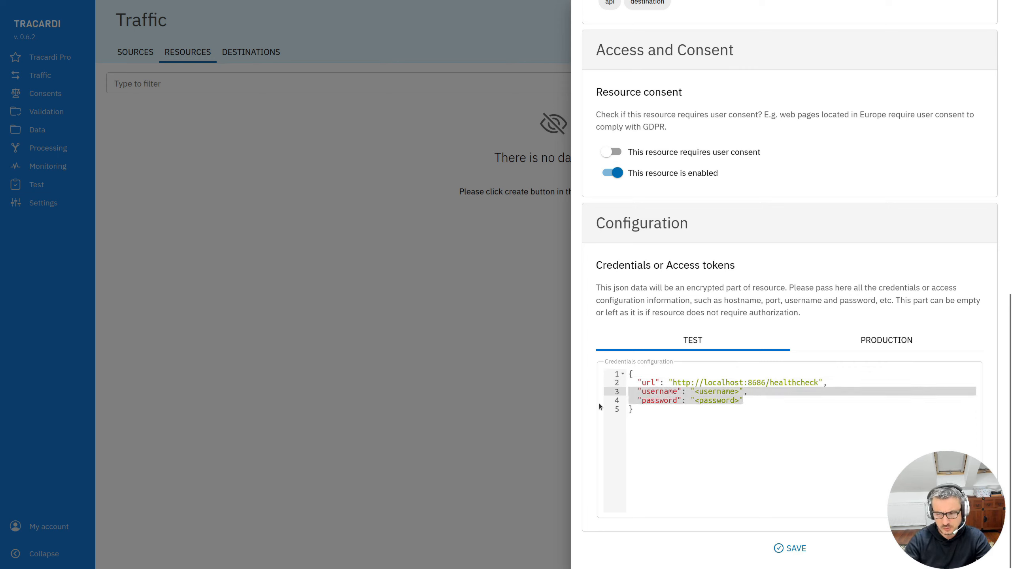
key(BackSpace)
key(BackSpace)
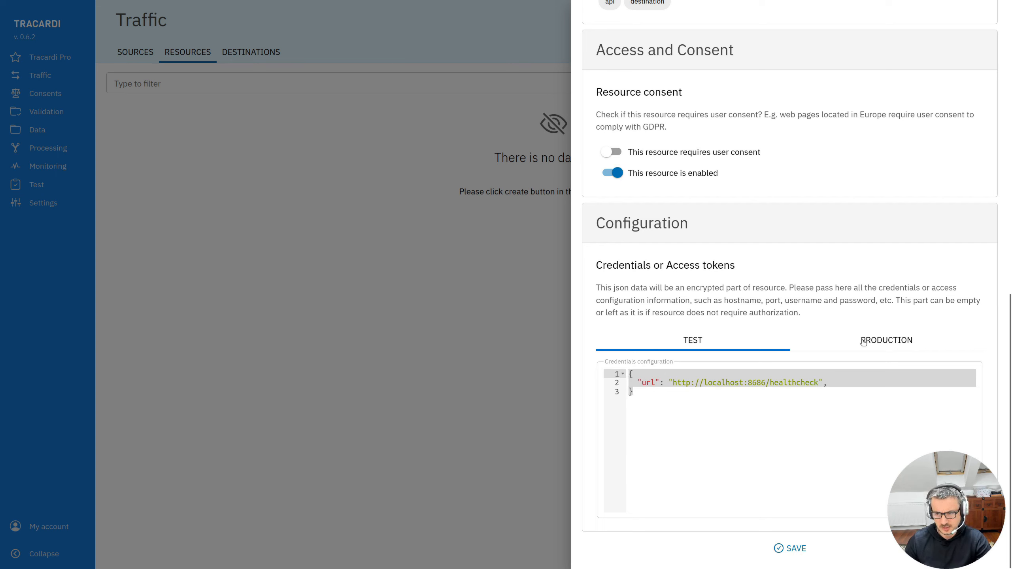
click(880, 342)
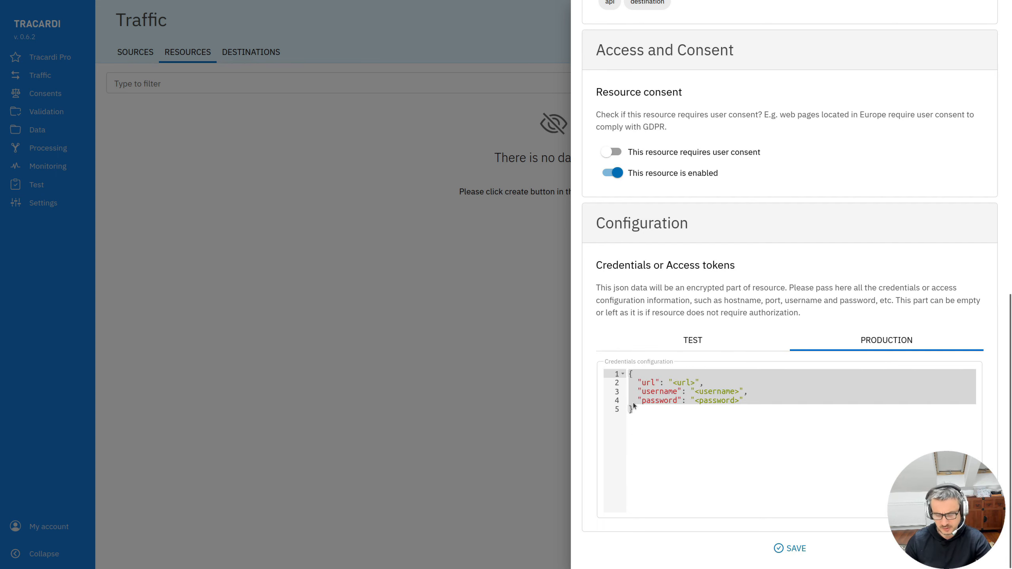
text({   "url": "http://localhost:8686/test/check" })
click(794, 547)
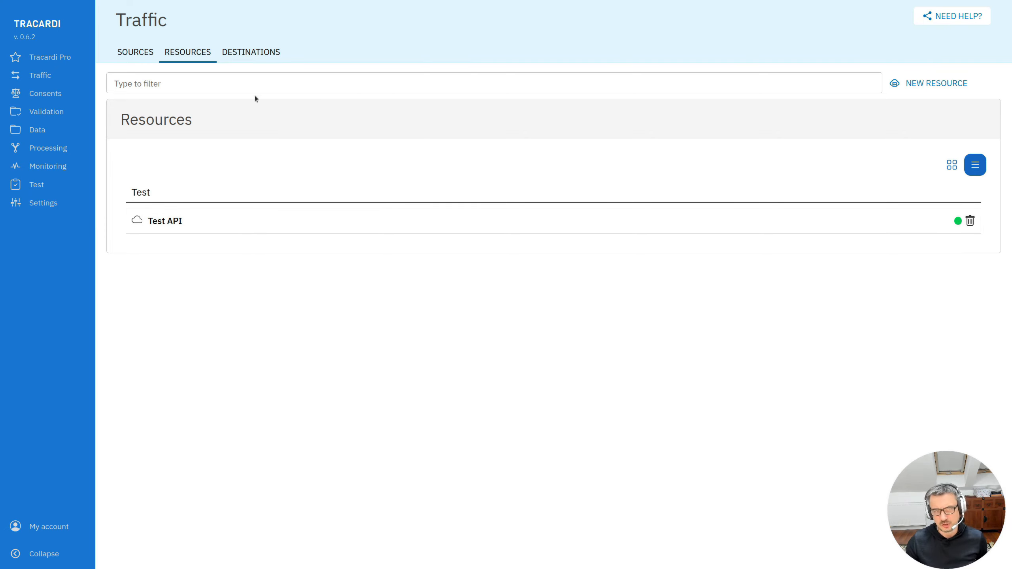
- Start a new traffic destination and select Test API as its destination resource
click(251, 52)
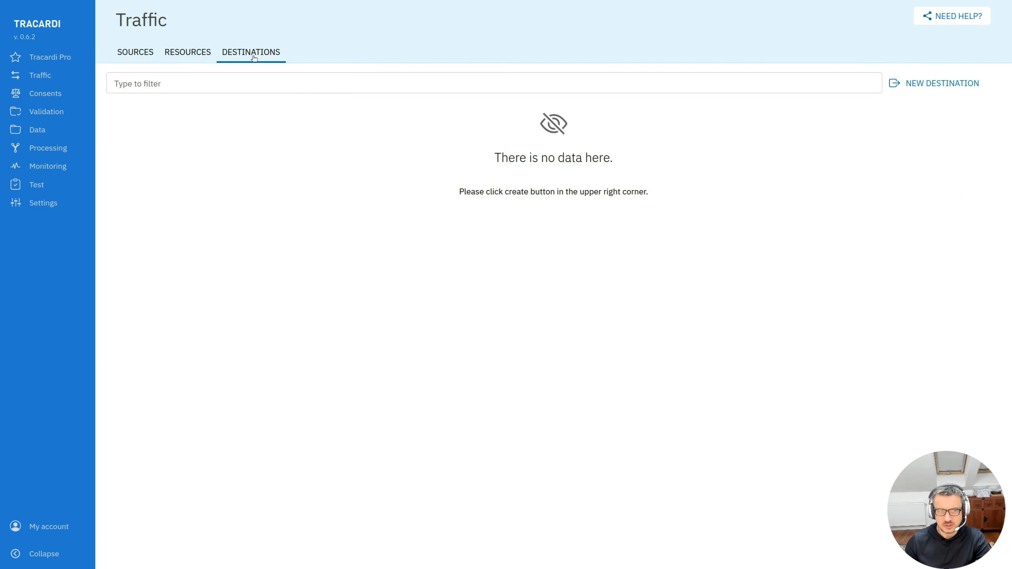
click(927, 85)
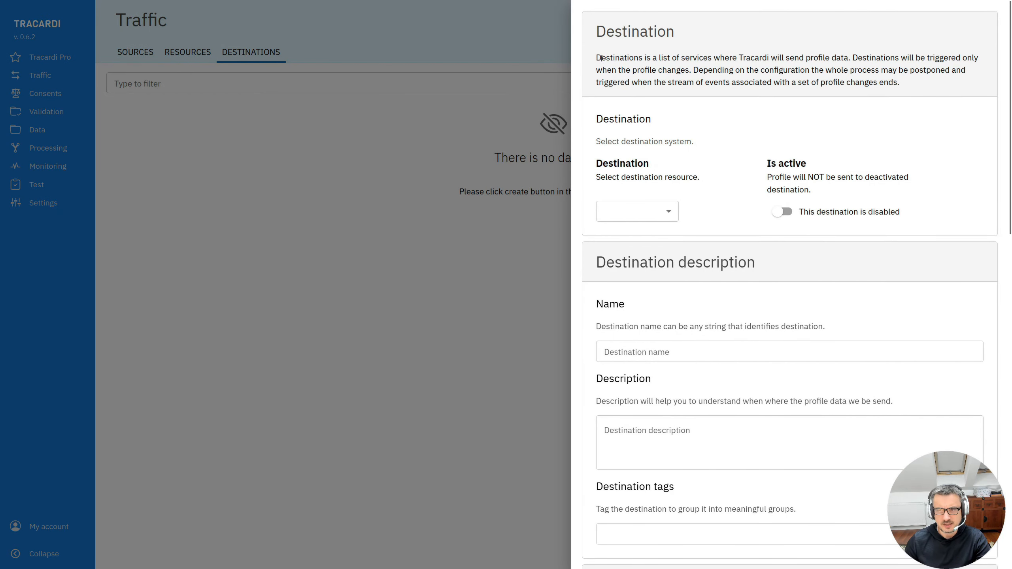
drag(602, 60, 730, 59)
click(741, 89)
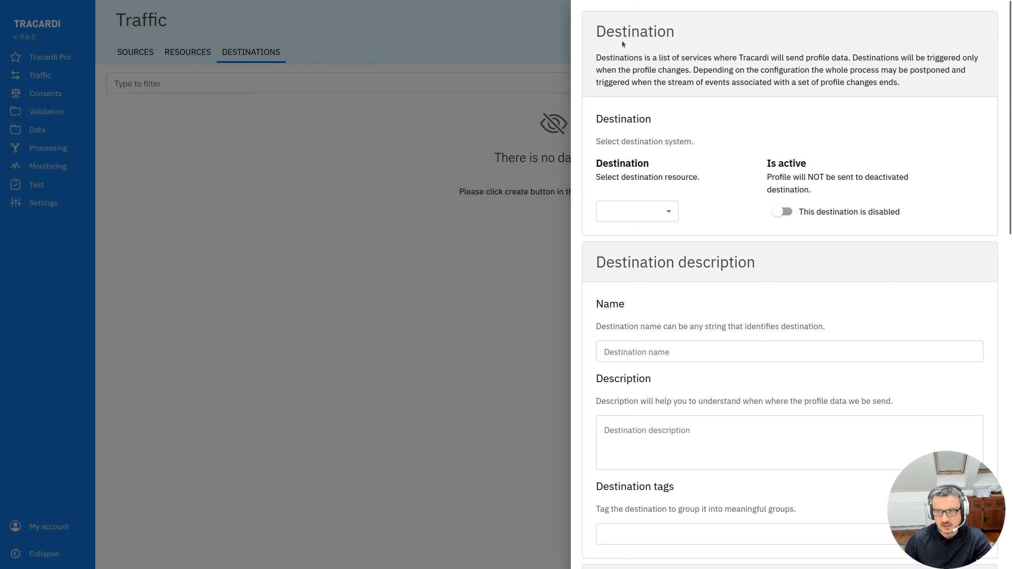
click(668, 211)
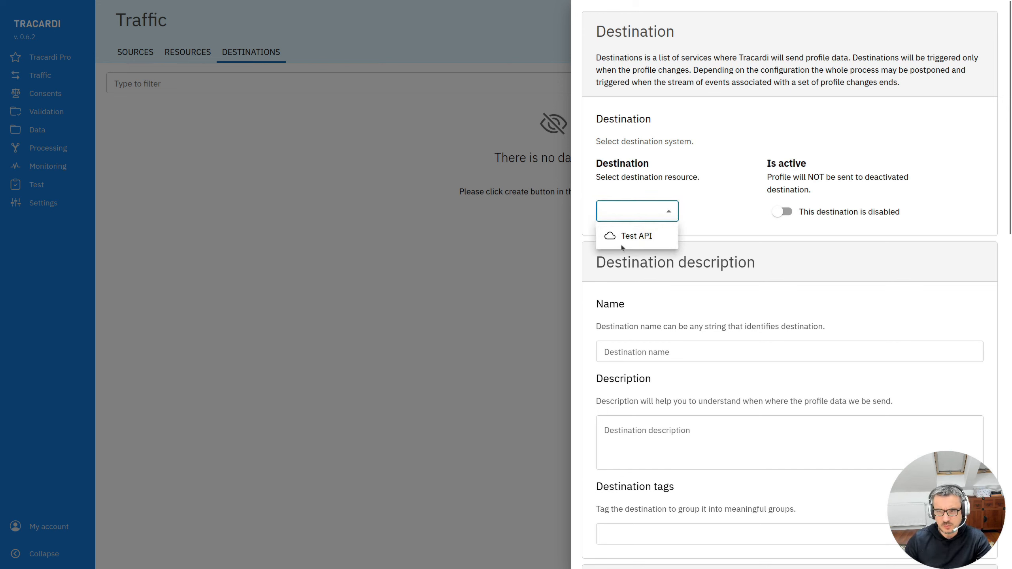
click(639, 239)
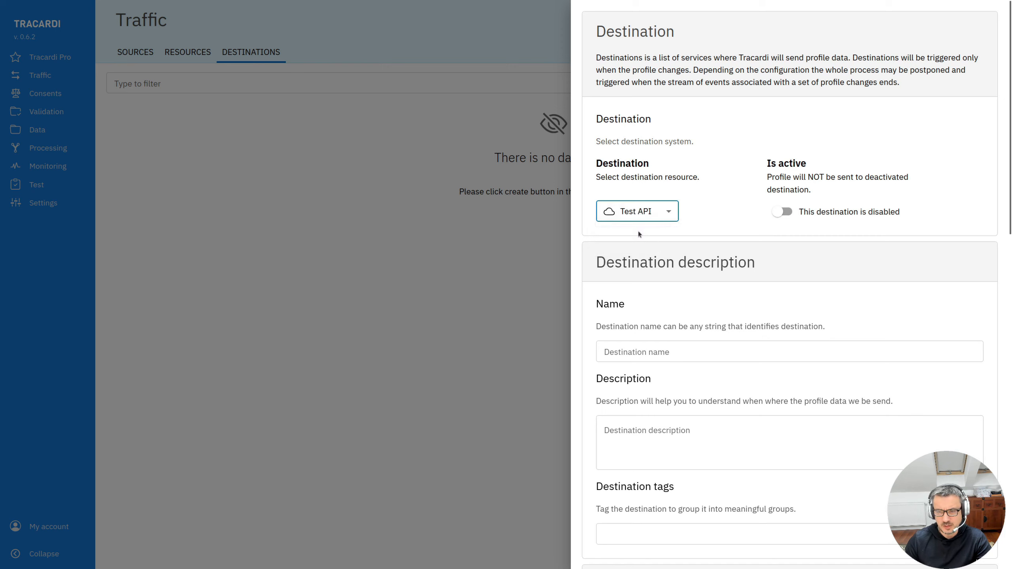
- Name the destination Test Destination
click(664, 346)
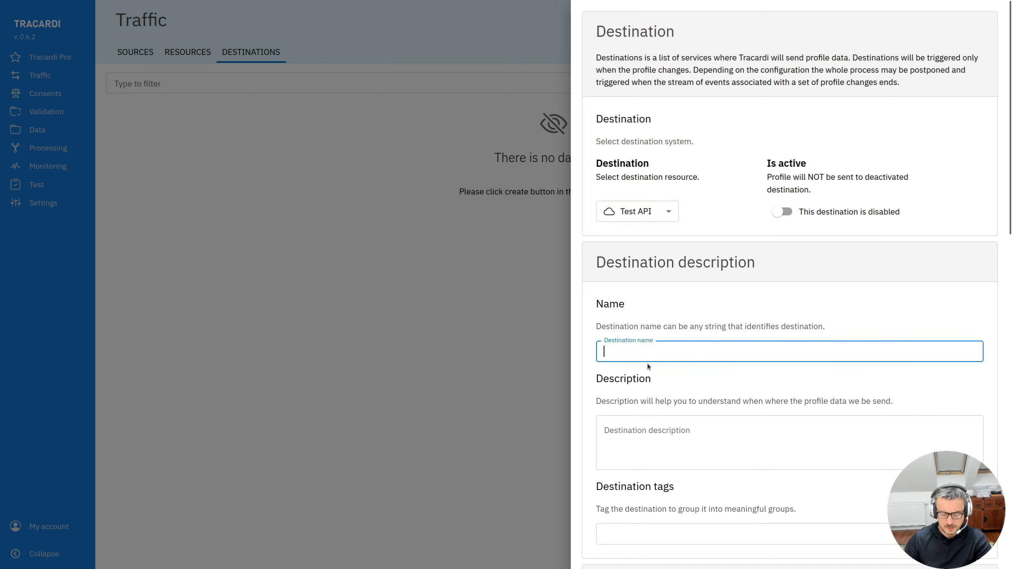
text(Test )
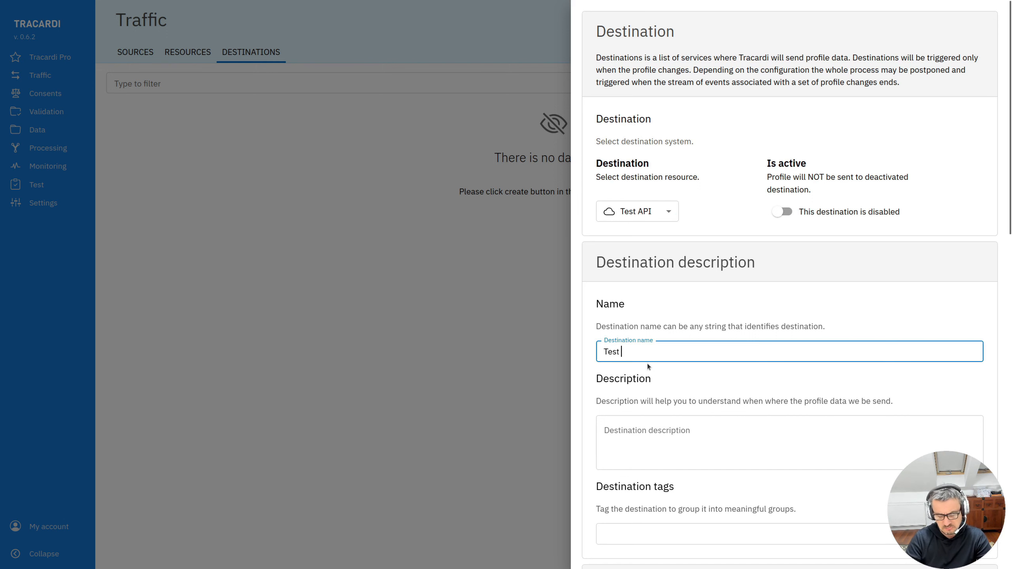
text(Destination)
scroll(636, 206, down, 10)
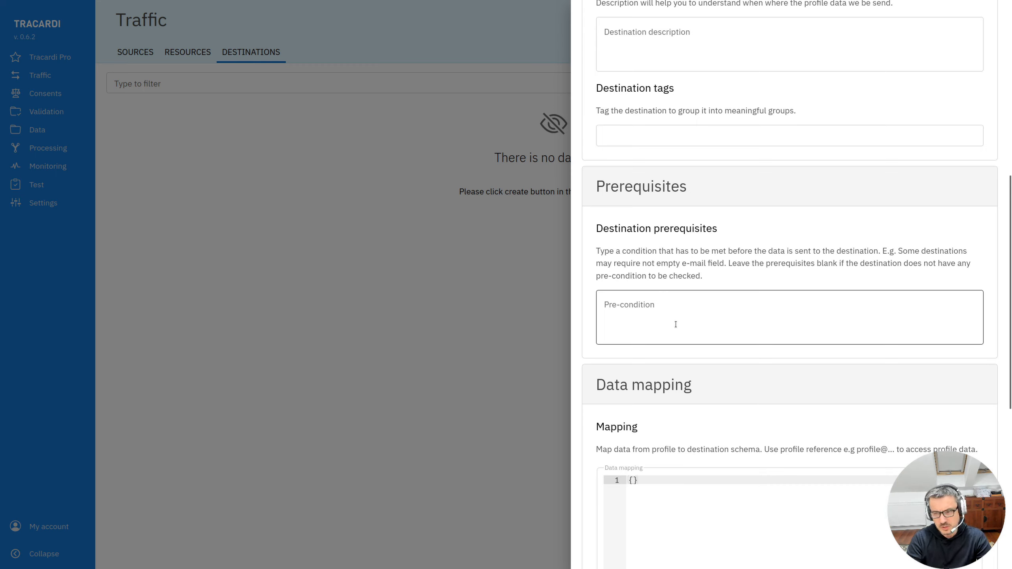
click(649, 319)
text(pr)
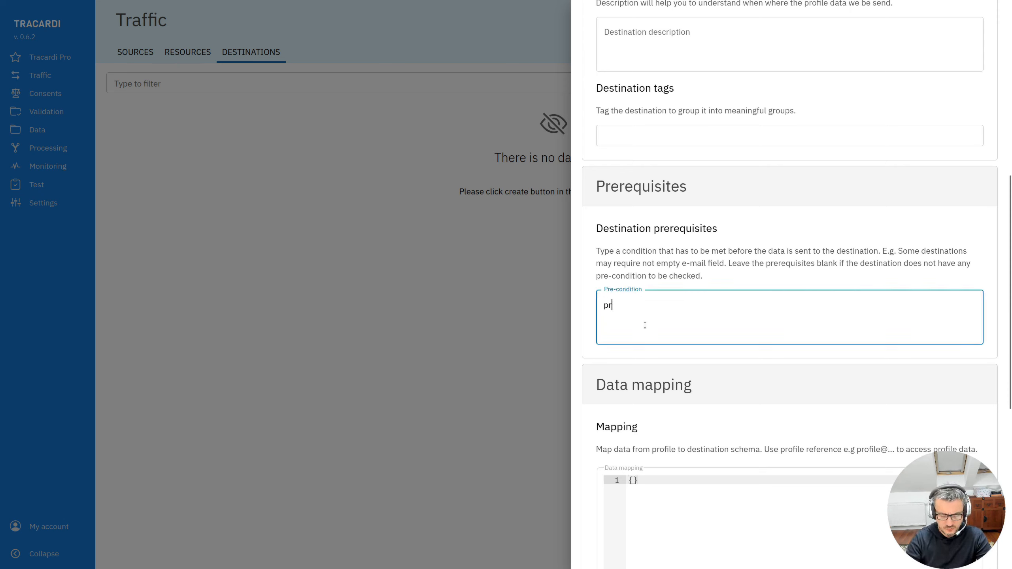
text(ofile@p)
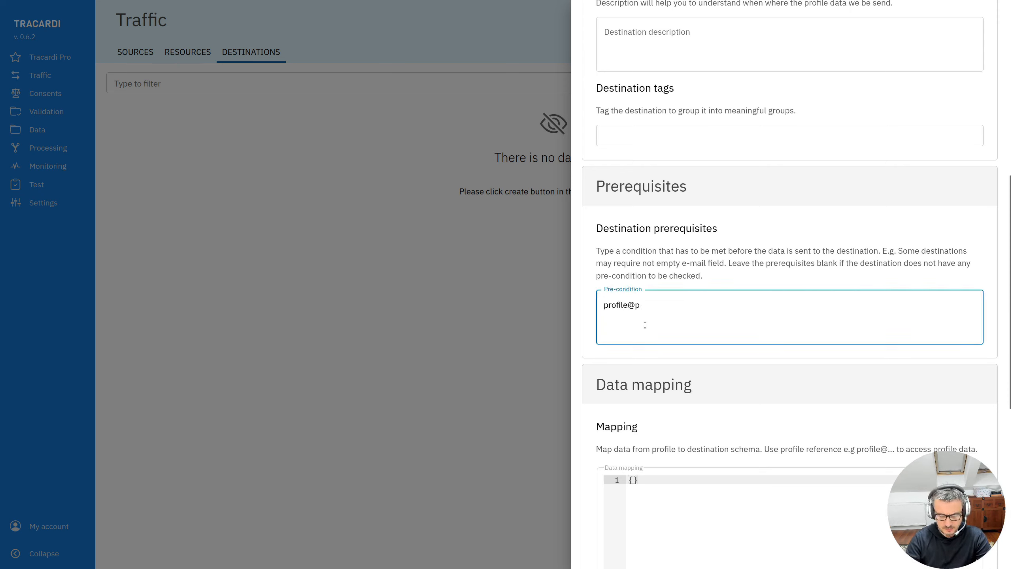
text(ii.email )
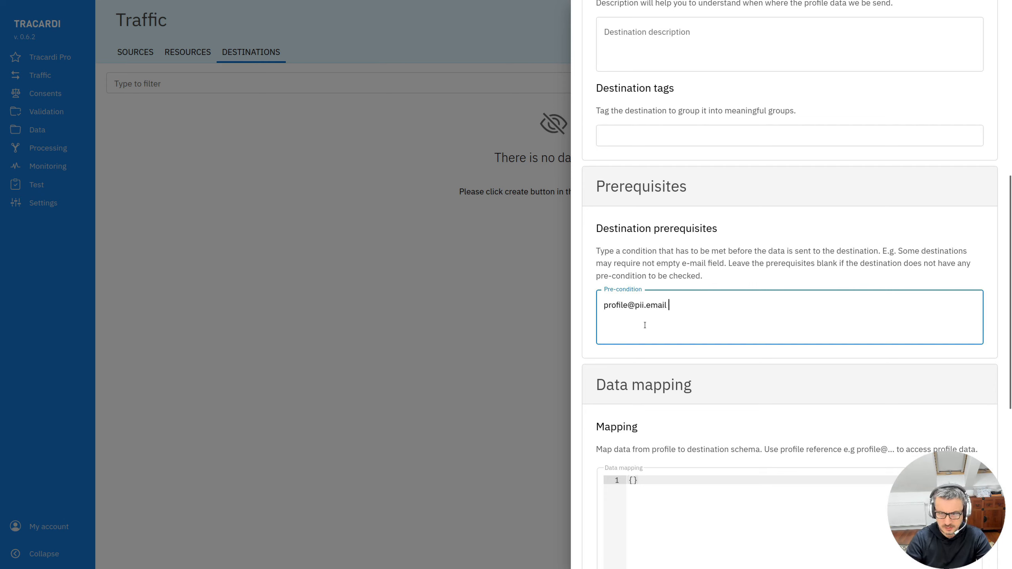
text(exists)
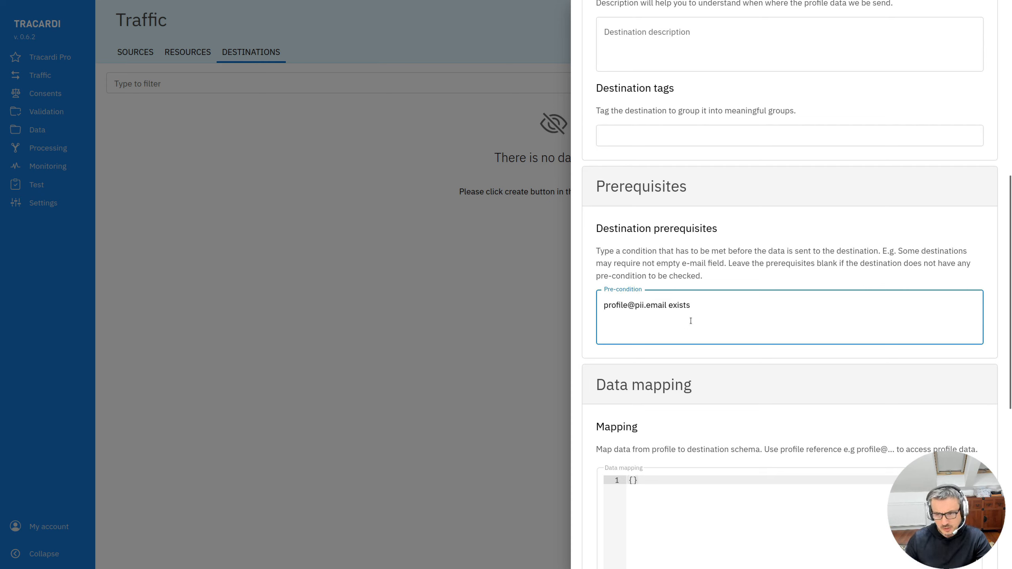
key(ctrl+a)
key(BackSpace)
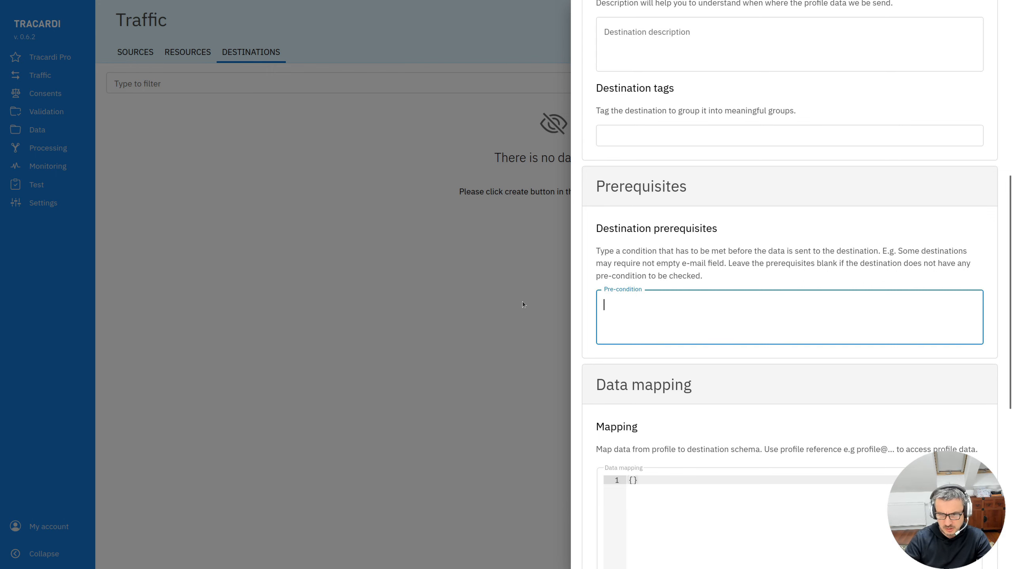
scroll(702, 302, down, 5)
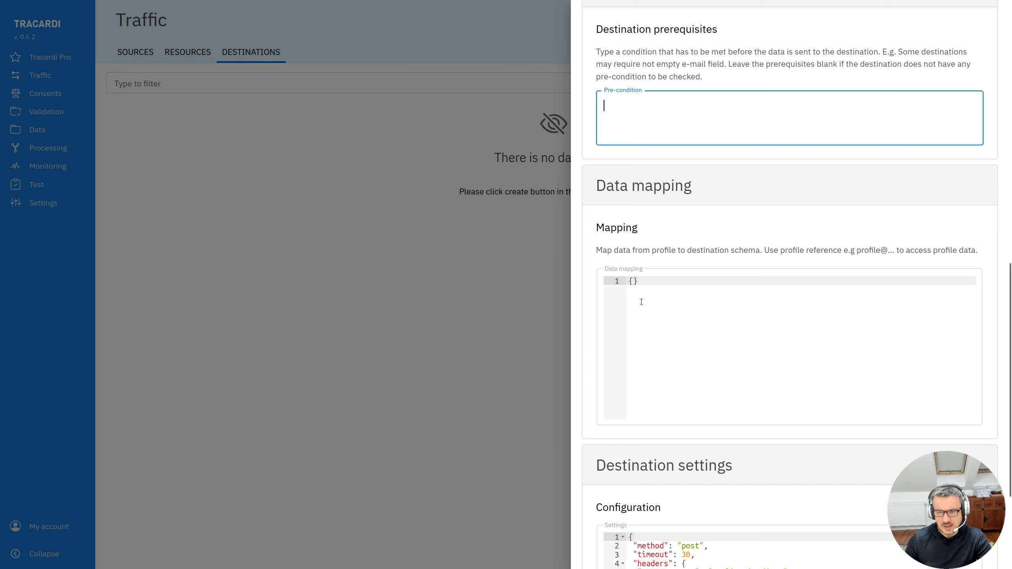
click(632, 281)
key(Return)
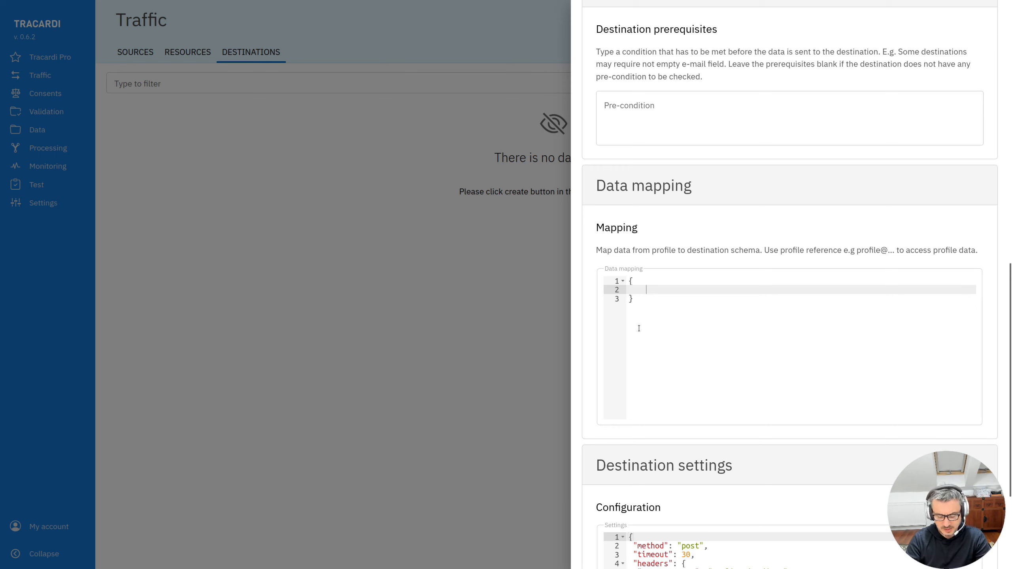
text("email": ")
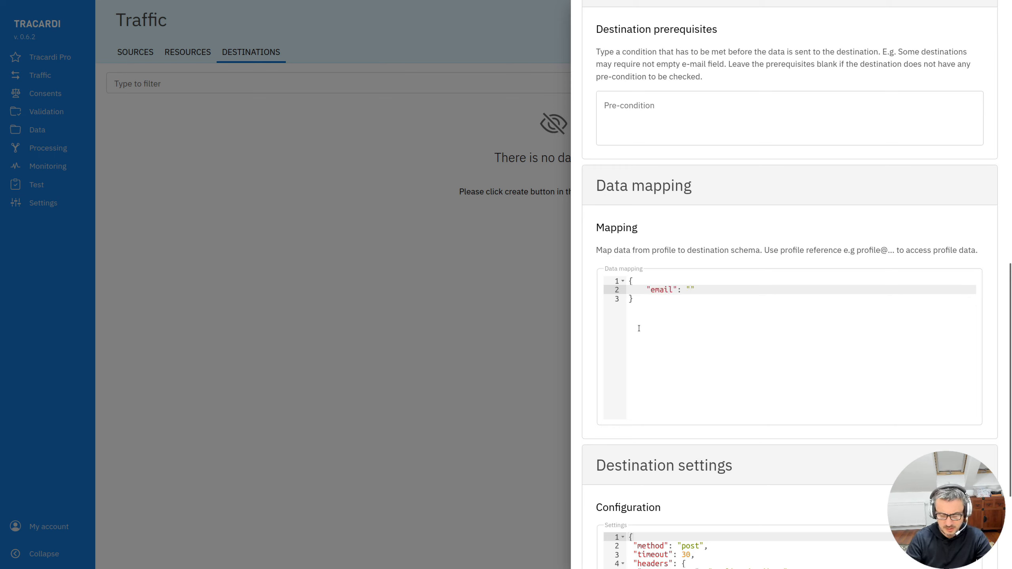
text(p)
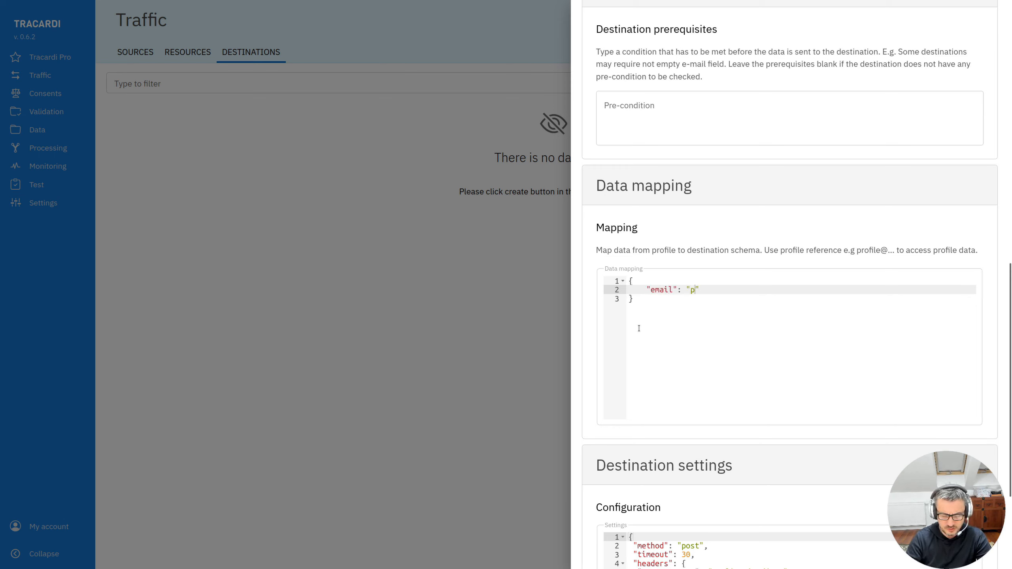
text(rofile@pii.emai)
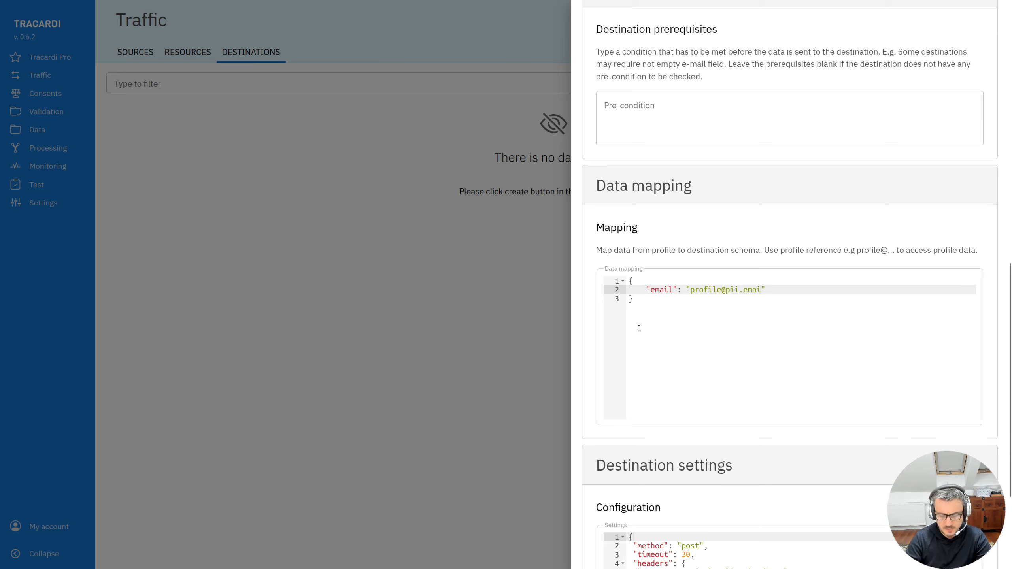
text(l")
text(,)
key(Return)
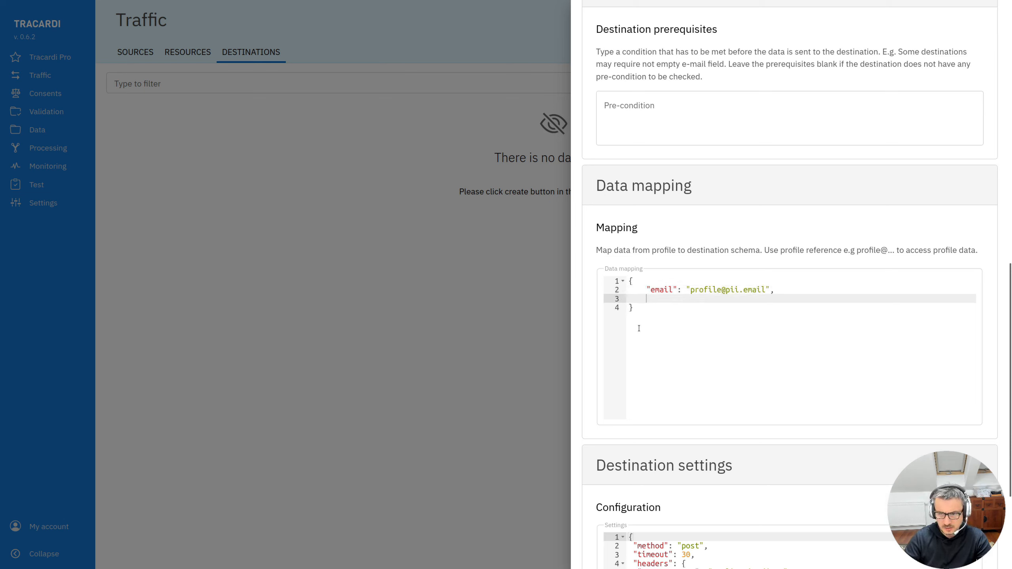
text(")
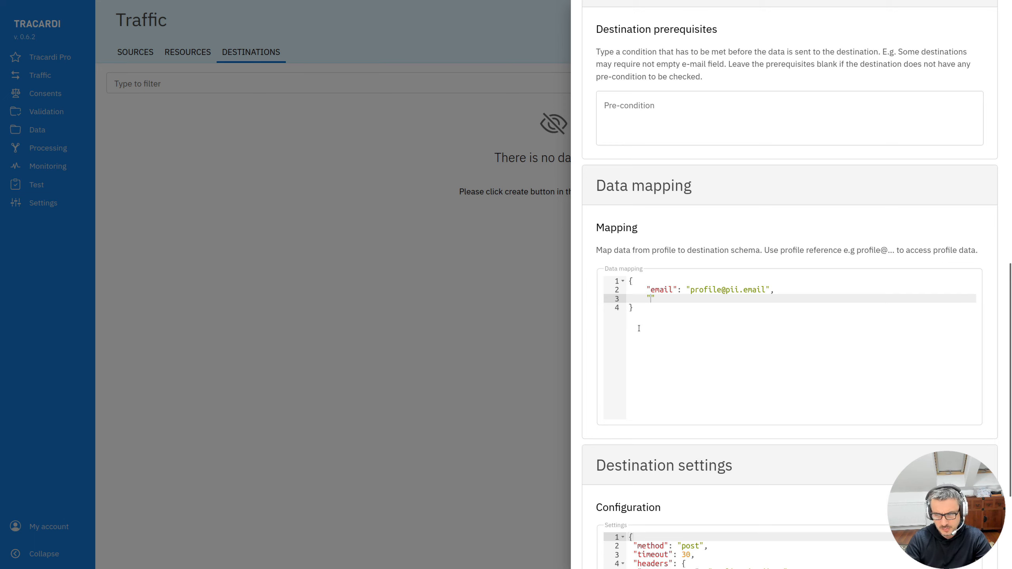
text(name")
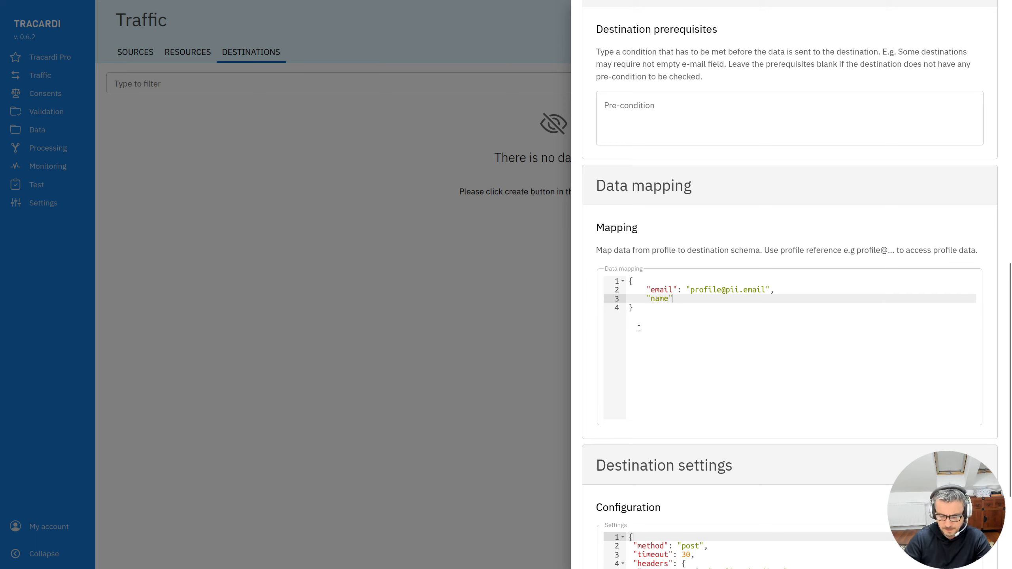
key(BackSpace)
key(BackSpace)
key(BackSpace)
key(BackSpace)
key(BackSpace)
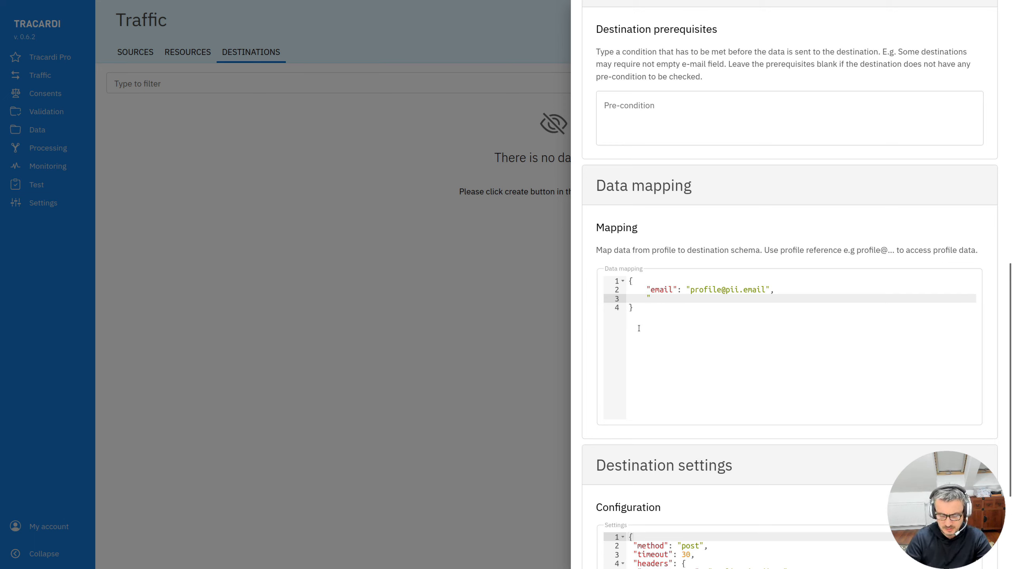
text(pii": {)
key(Return)
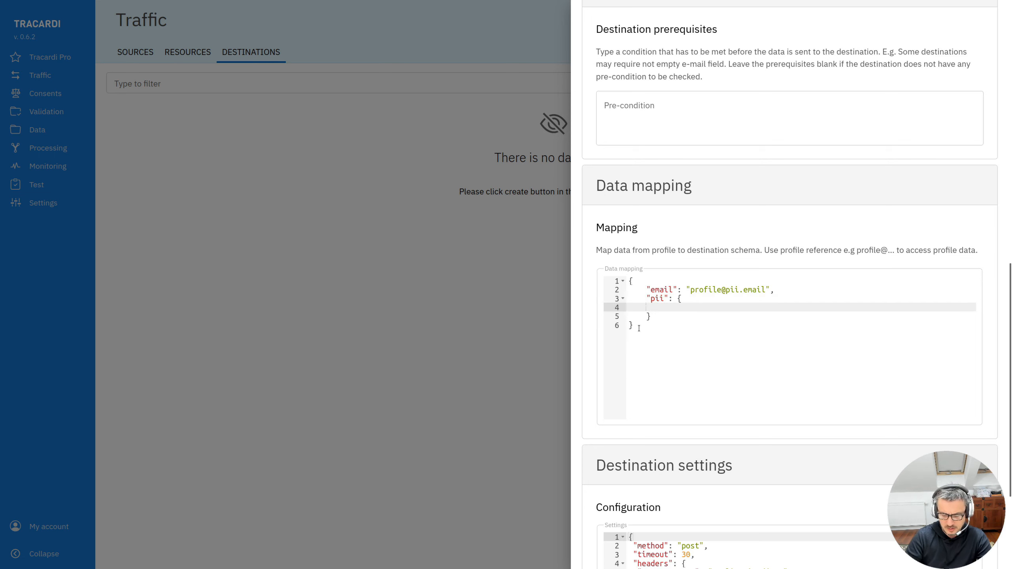
text("name":)
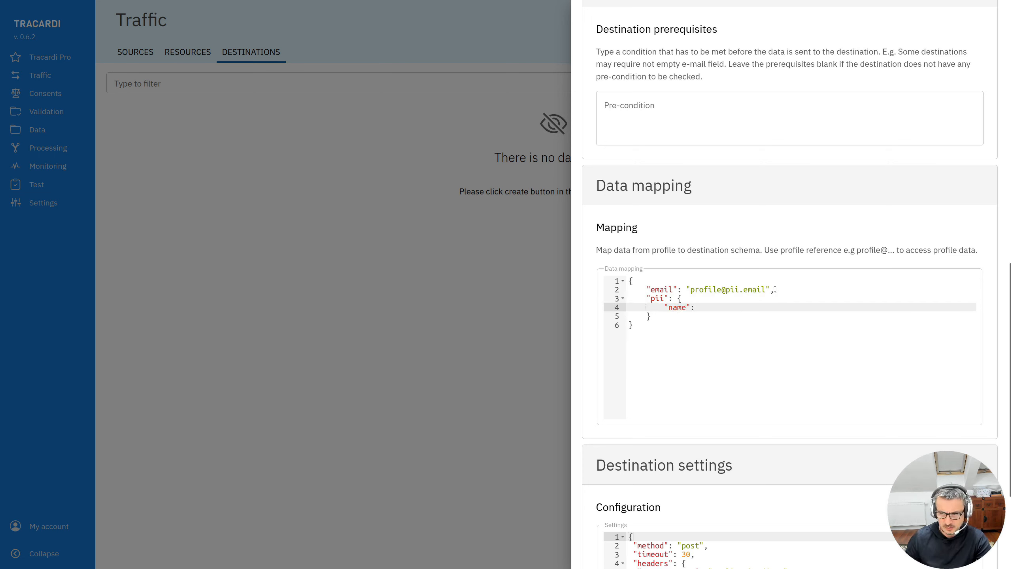
drag(768, 289, 685, 289)
key(ctrl+c)
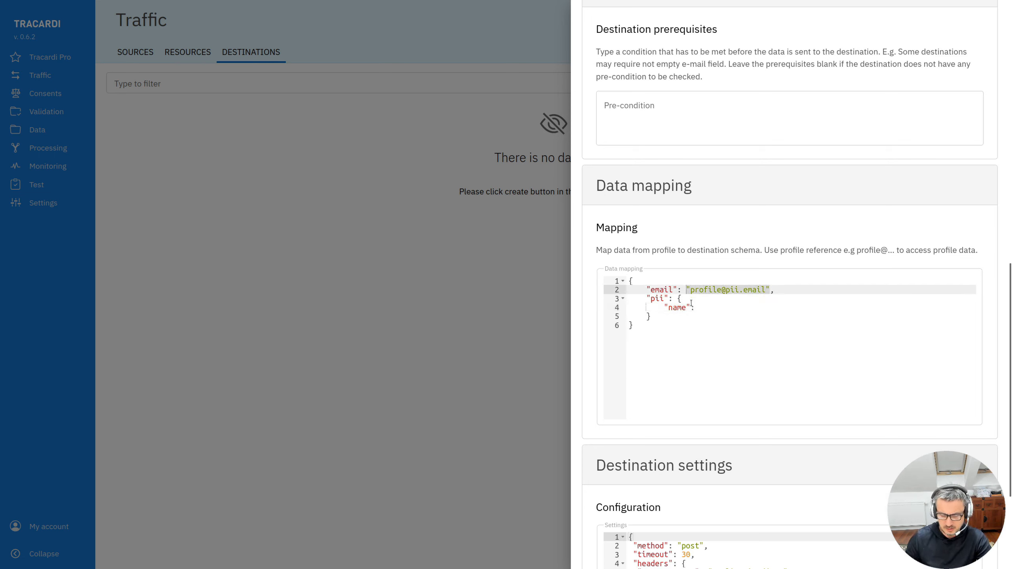
click(716, 307)
key(ctrl+v)
double_click(769, 307)
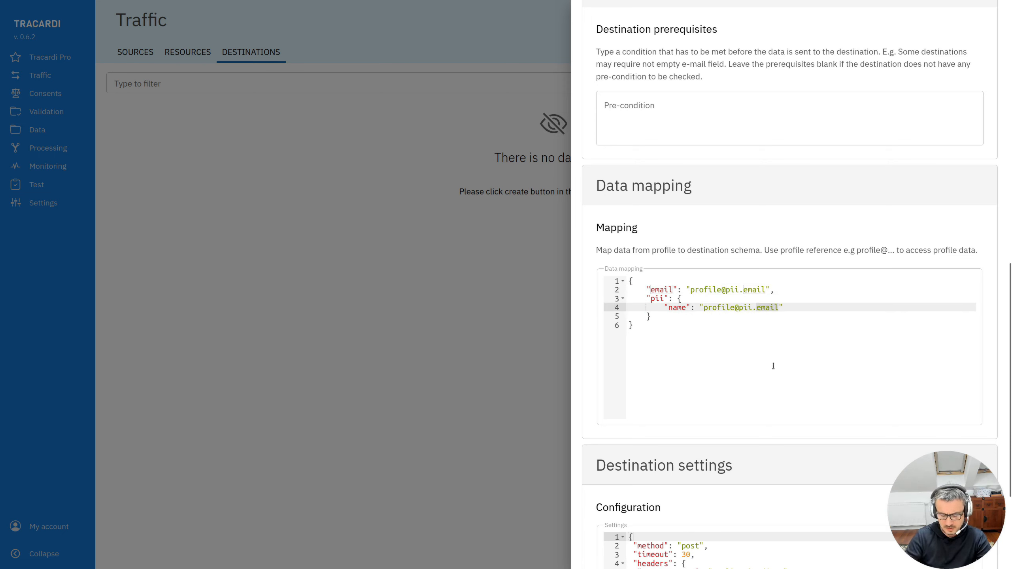
text(name)
click(741, 324)
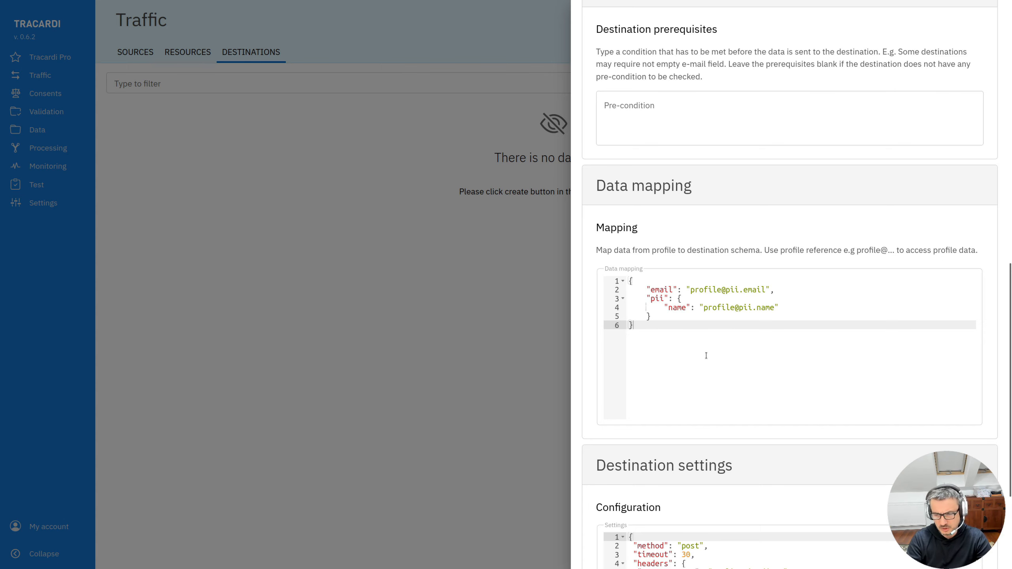
- Review the destination's configuration JSON, including method, timeout, headers, cookies and SSL check, along with the rest of the form
scroll(706, 355, down, 3)
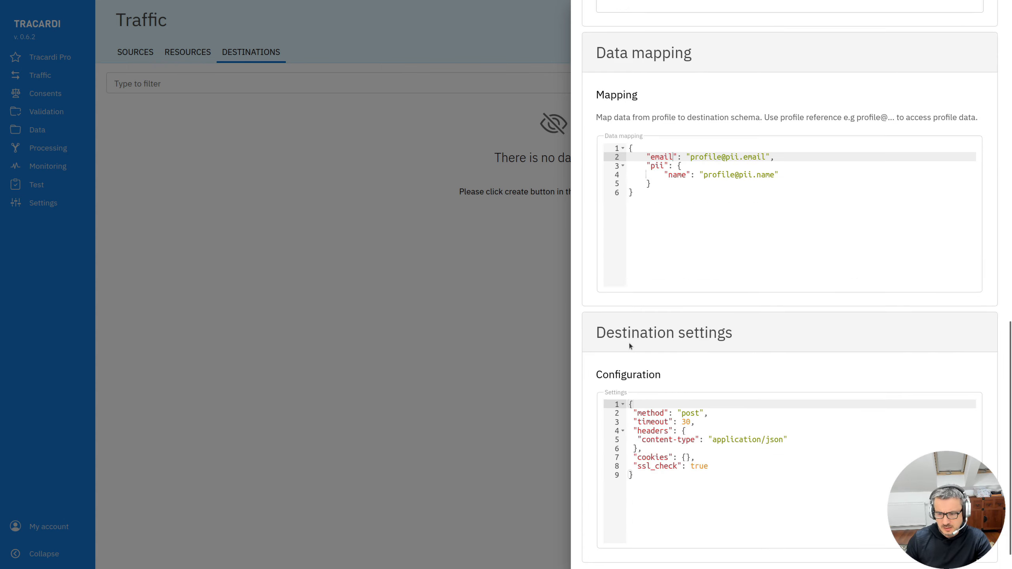
scroll(629, 345, down, 1)
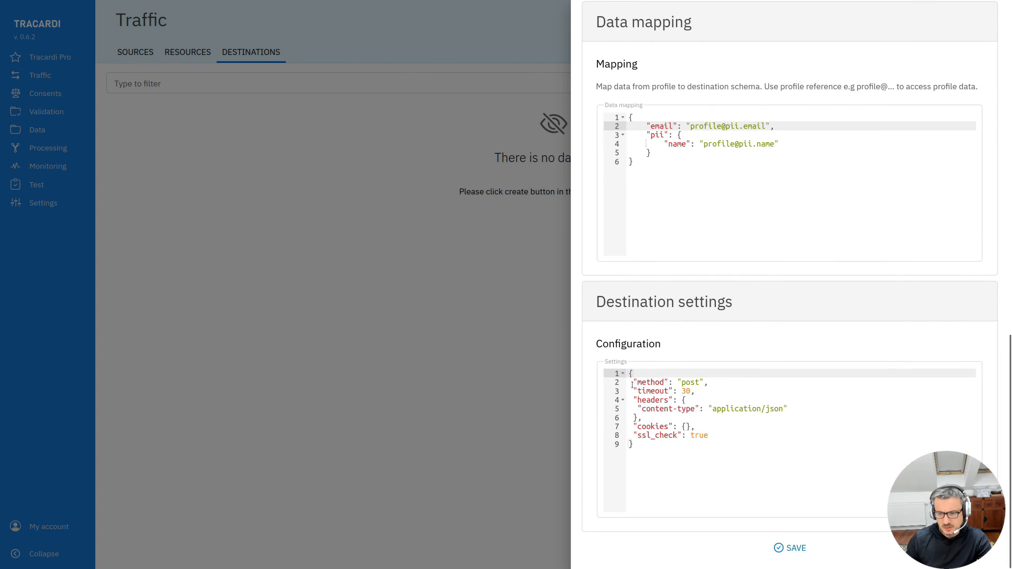
drag(634, 385, 747, 385)
click(757, 392)
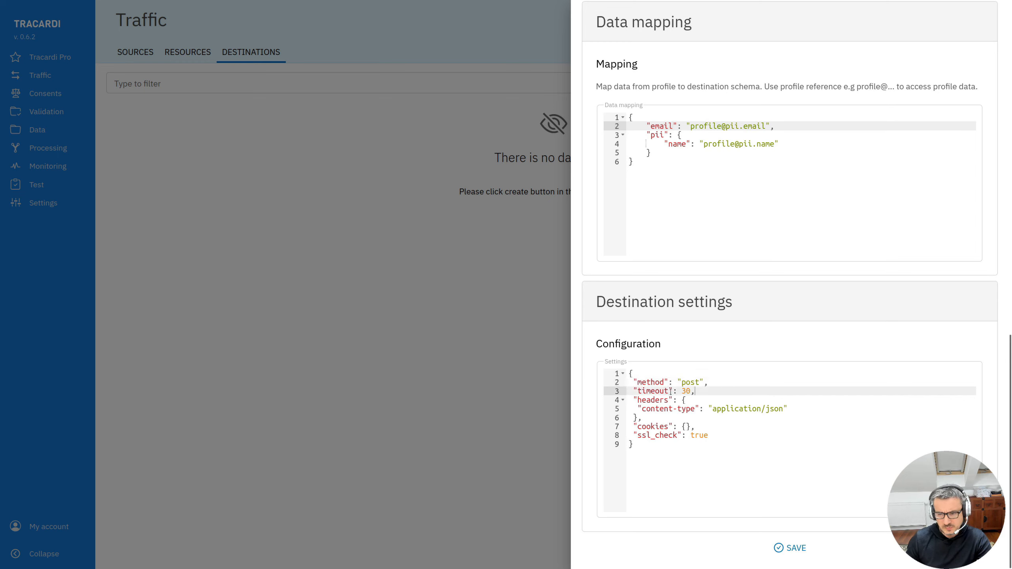
click(688, 381)
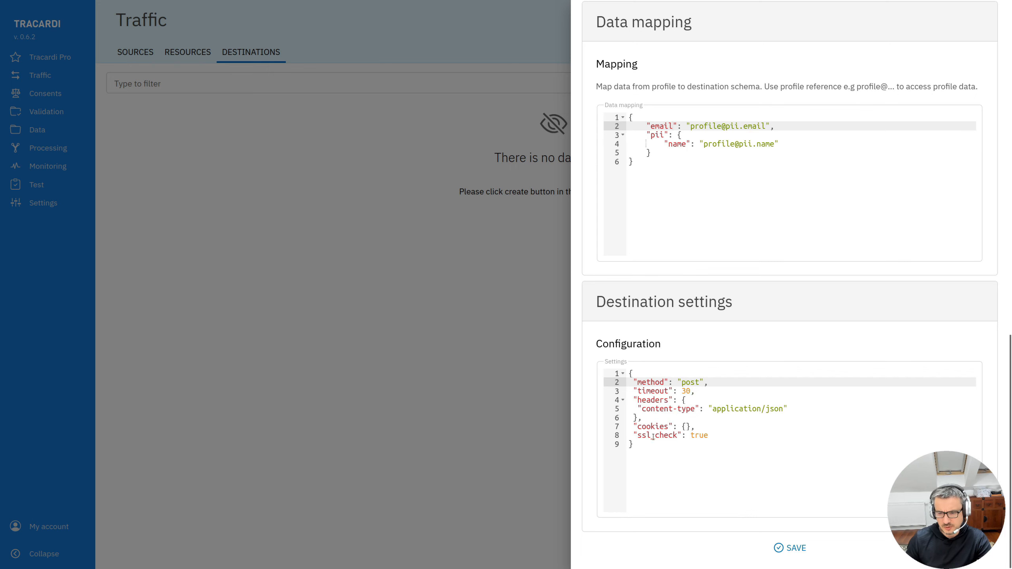
scroll(729, 433, up, 2)
scroll(729, 432, down, 2)
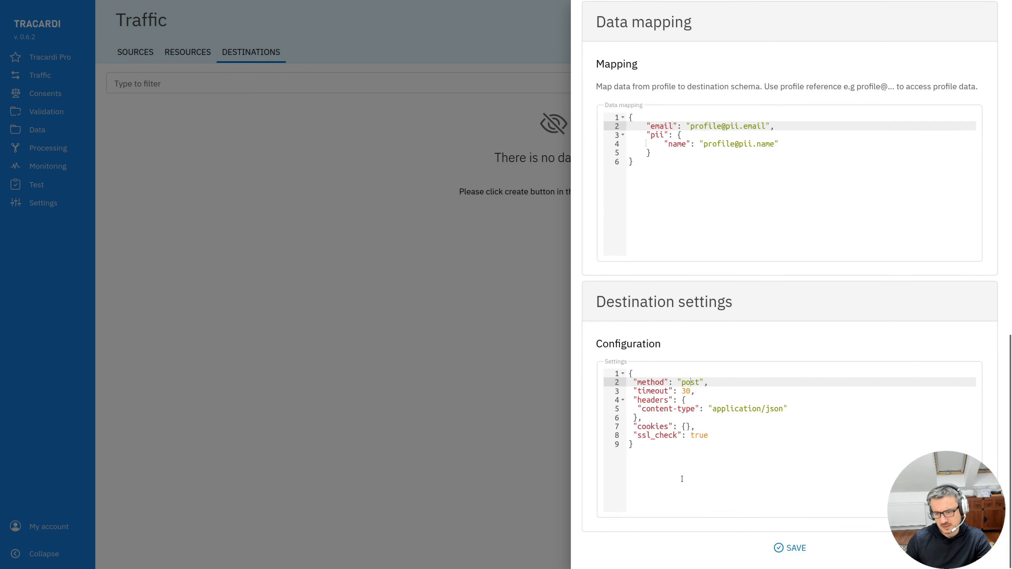
click(682, 479)
drag(628, 424, 628, 373)
click(682, 461)
scroll(699, 361, up, 15)
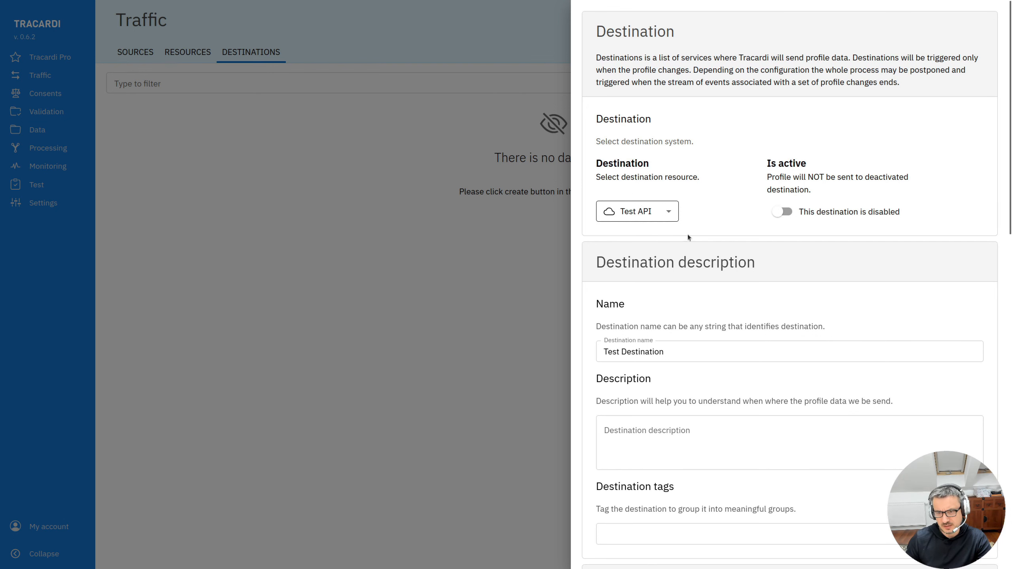
scroll(693, 319, down, 10)
scroll(698, 395, down, 5)
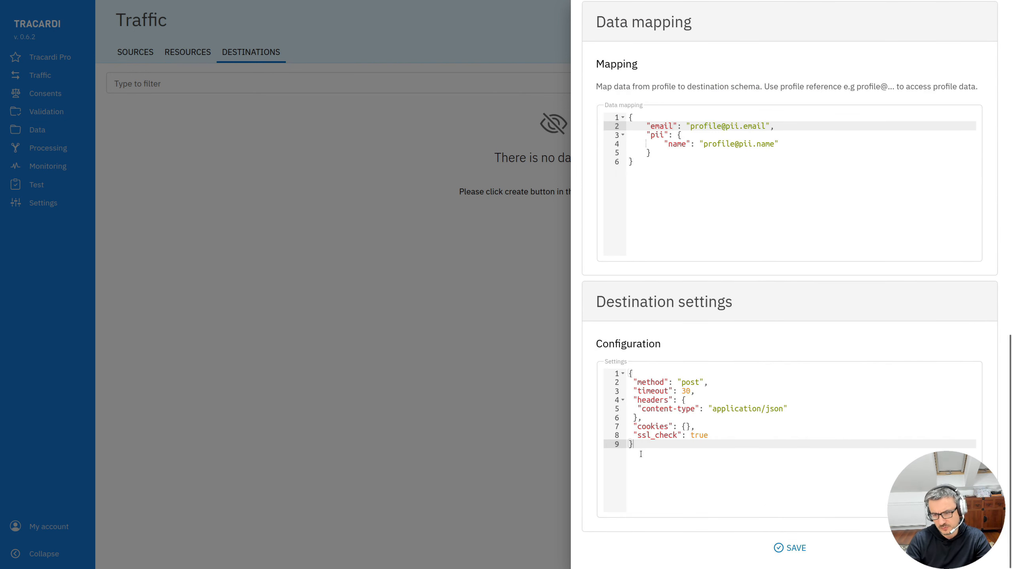
- Save the new destination, and reopen Test Destination for editing to set it active
click(740, 549)
click(191, 239)
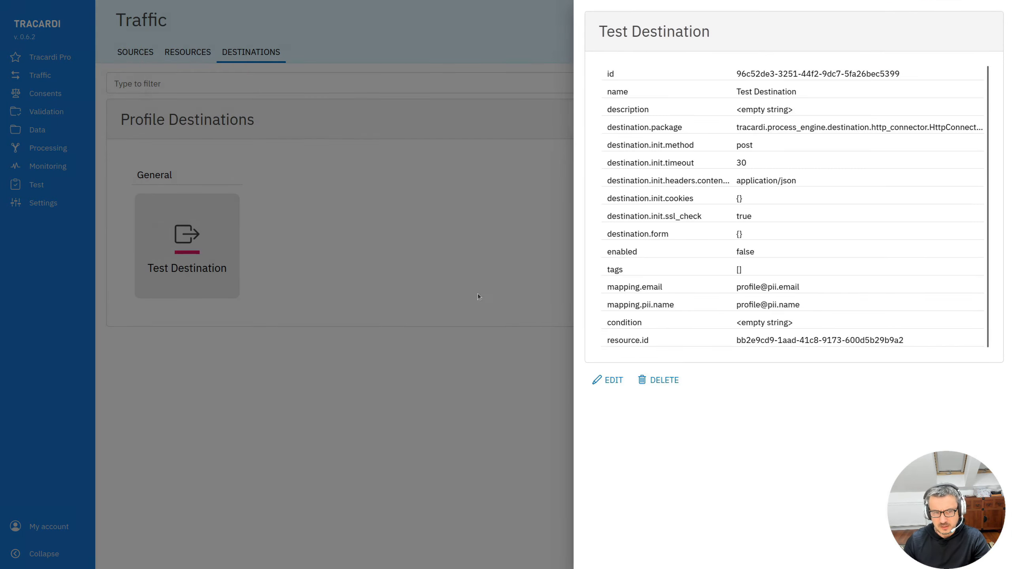
click(617, 379)
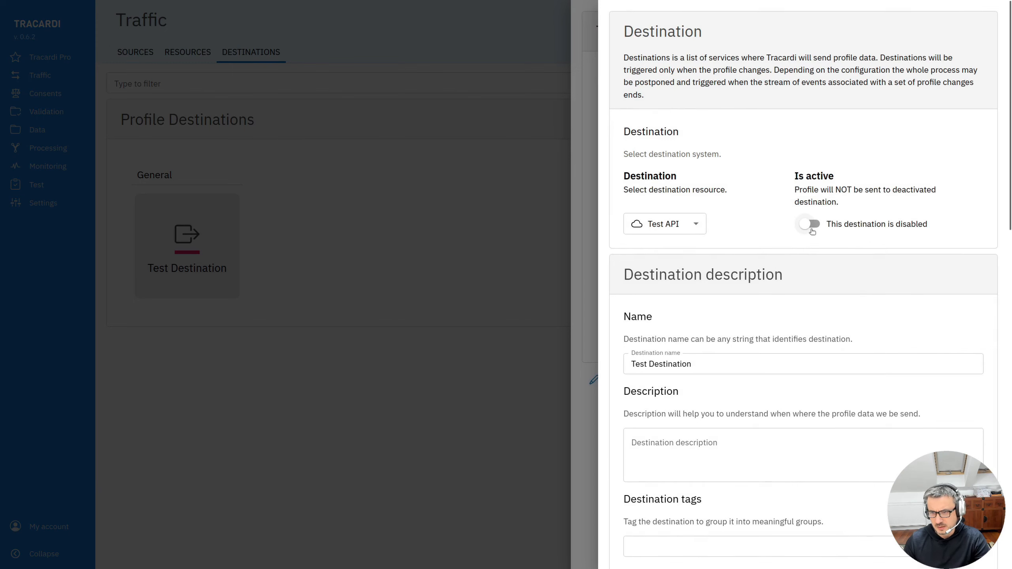
click(811, 223)
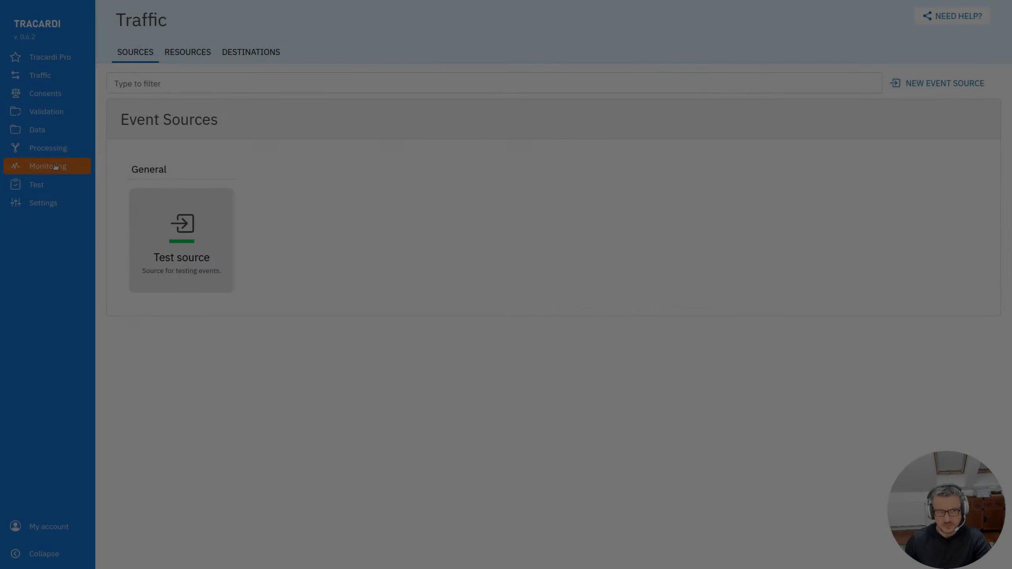
- Open the Count Page Views workflow for editing and examine the routing rule that triggers it, from event source to workflow
click(51, 150)
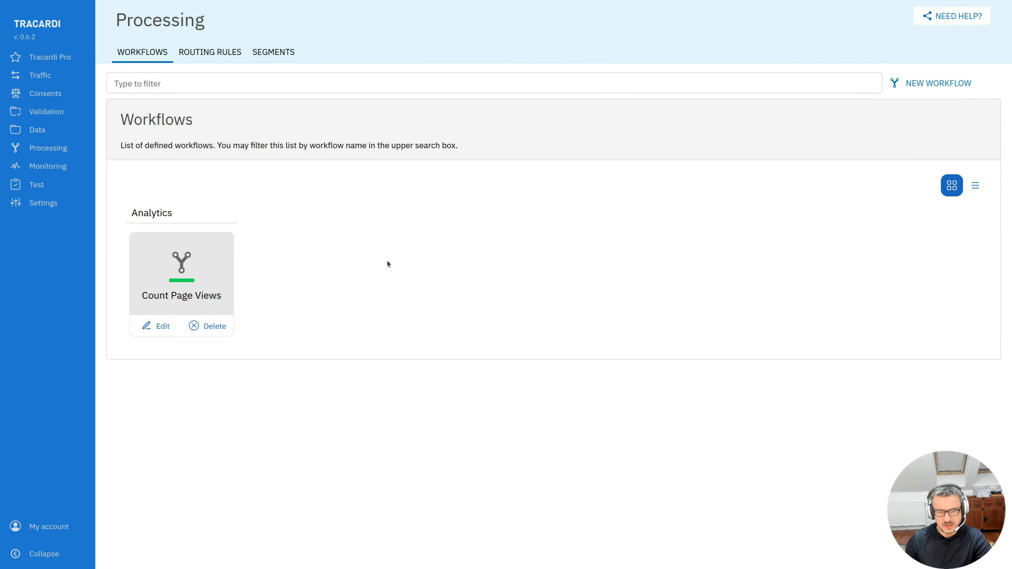
click(161, 335)
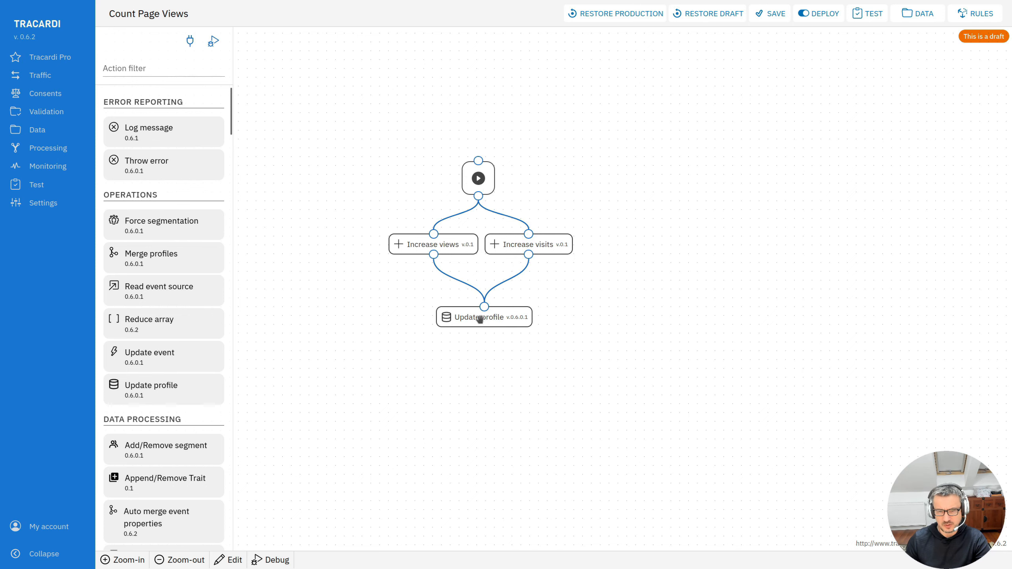
click(977, 13)
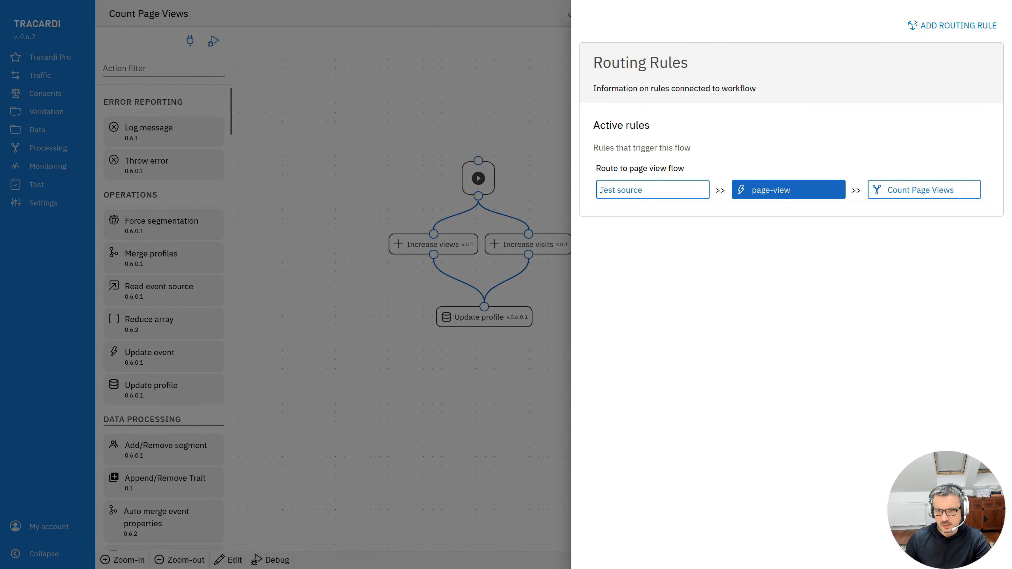
mouse_move(600, 190)
mouse_down()
mouse_move(643, 194)
mouse_move(598, 195)
mouse_up()
click(658, 199)
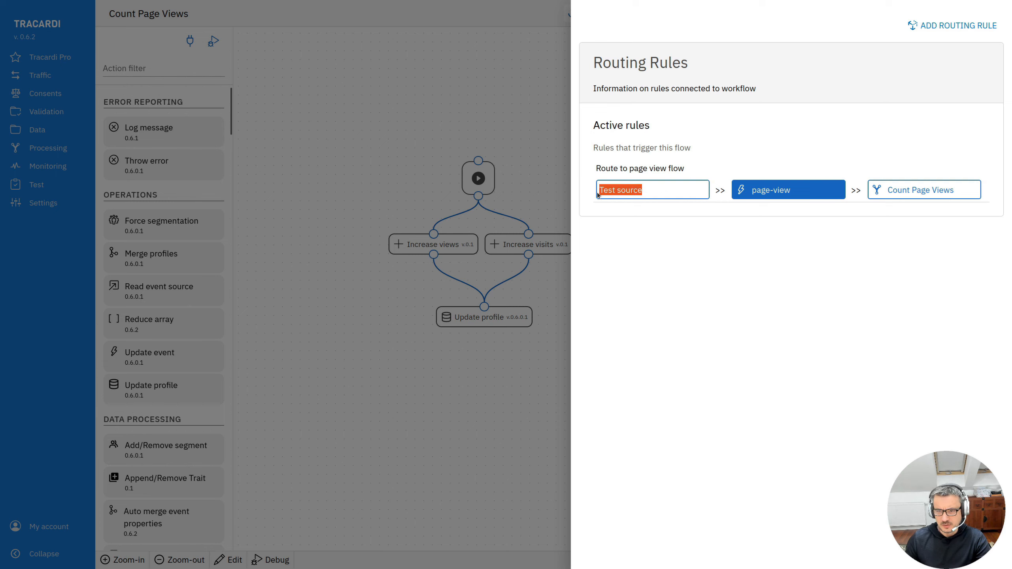
double_click(629, 193)
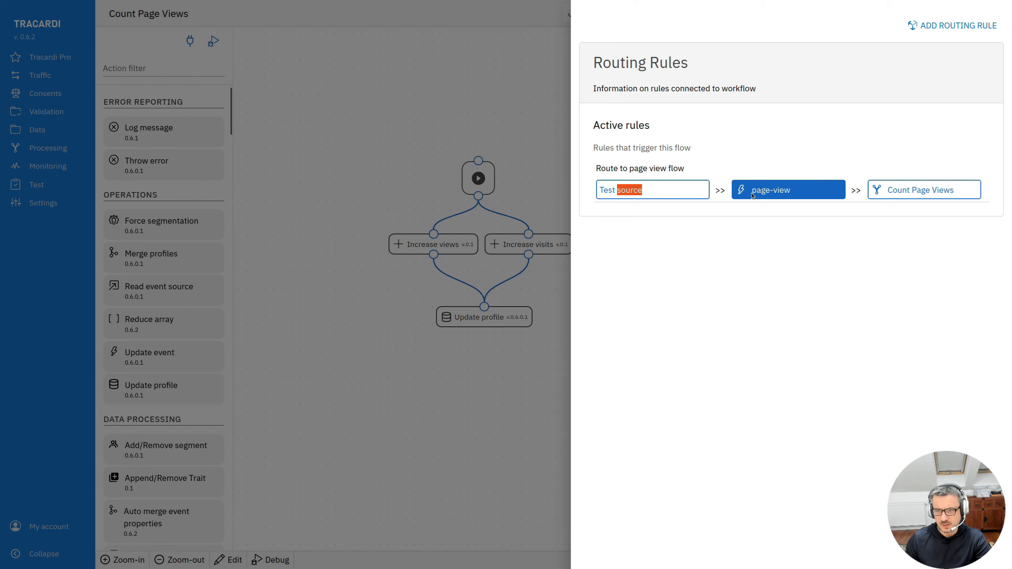
drag(751, 193, 795, 191)
click(809, 194)
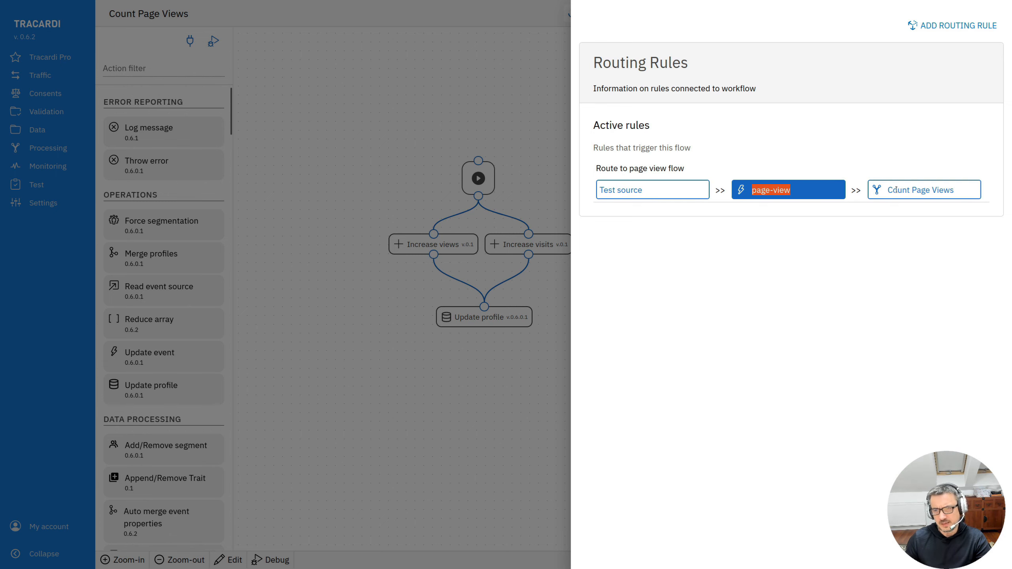
drag(887, 191, 962, 193)
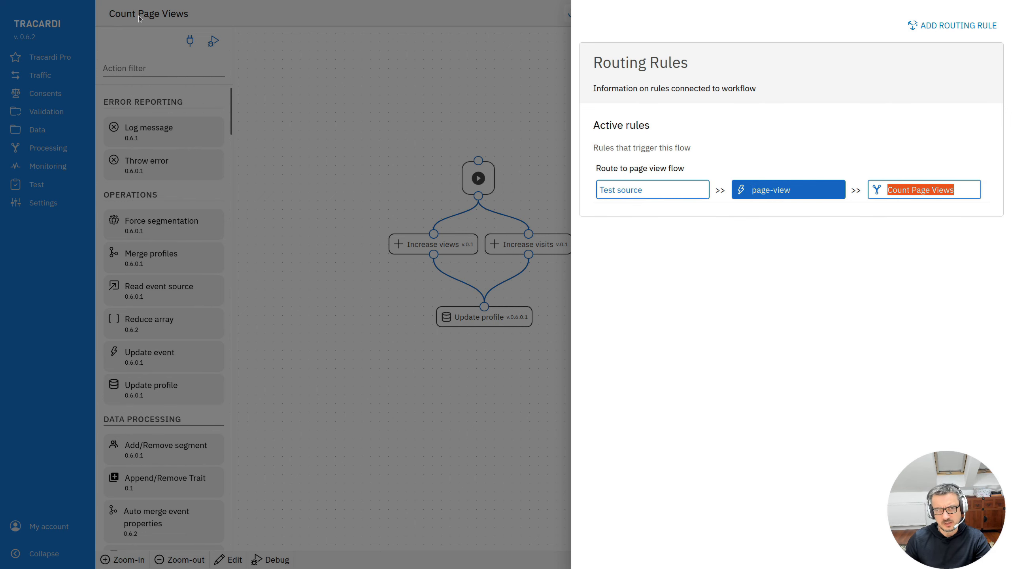
click(484, 123)
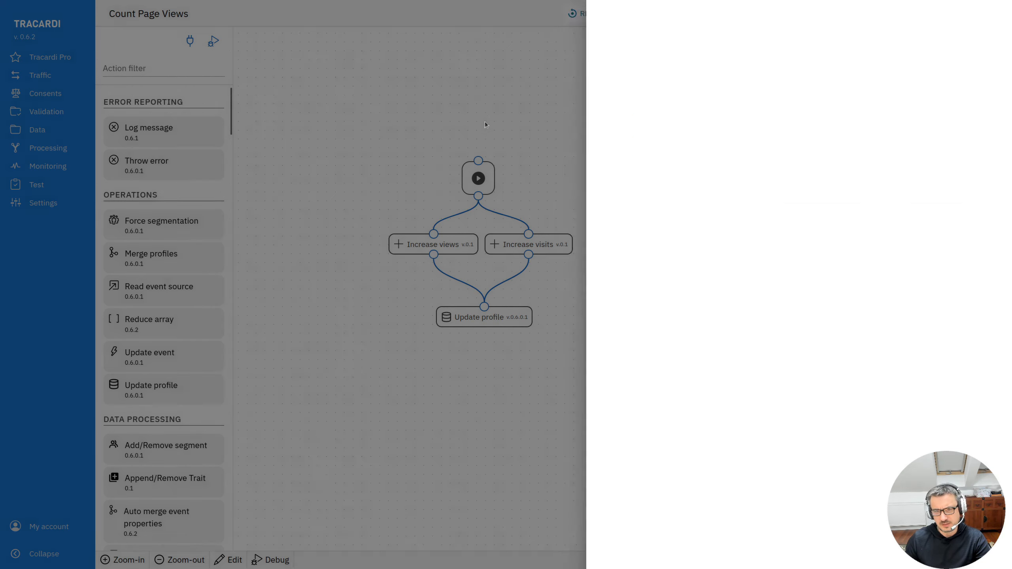
- Open the event test page and choose Test source as the event source for the page-view event
click(36, 184)
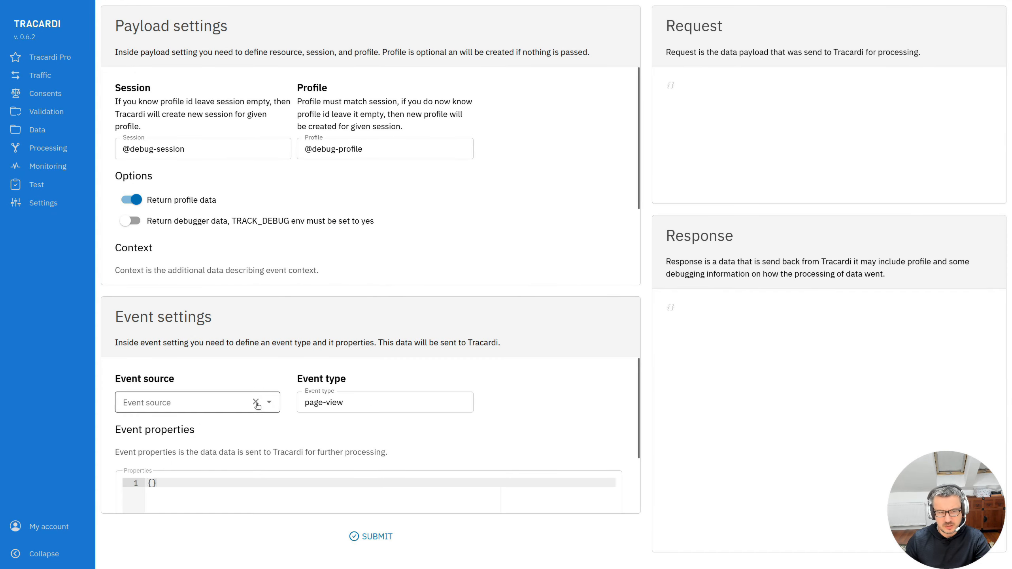
click(243, 402)
click(148, 430)
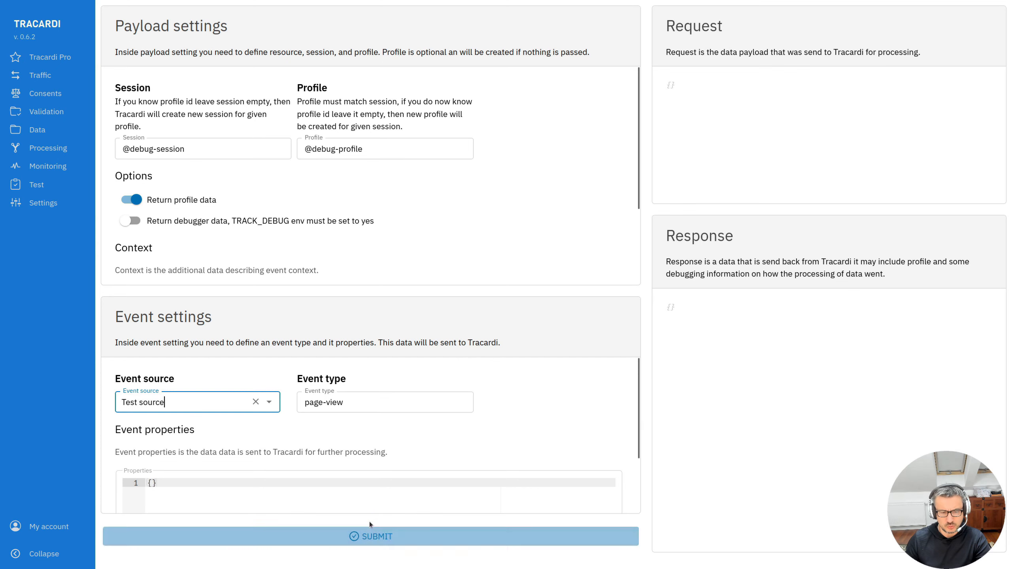
scroll(279, 459, down, 2)
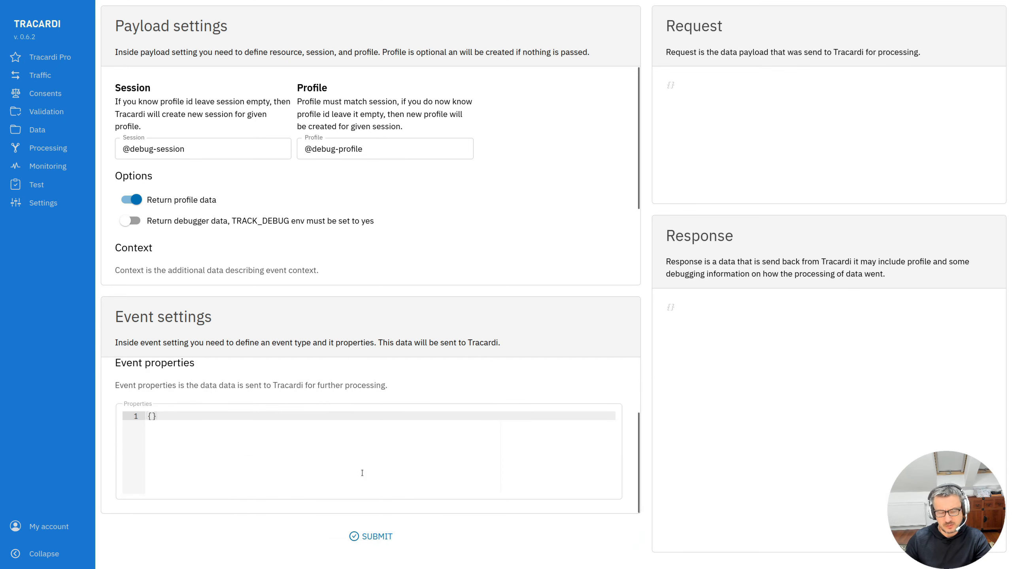
- Submit the page-view test event several times in a row to trigger repeated profile changes
click(385, 541)
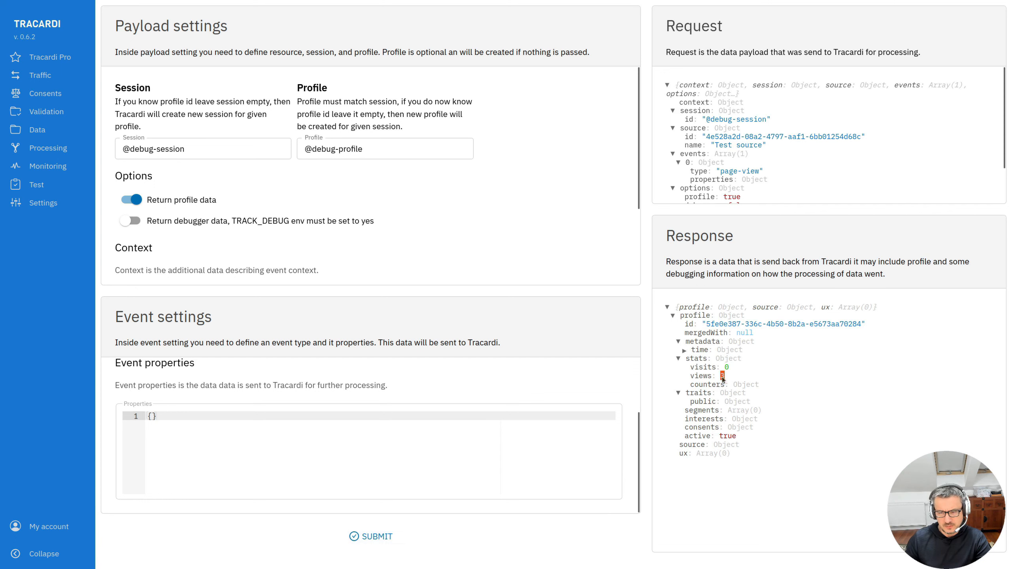
click(385, 540)
click(384, 540)
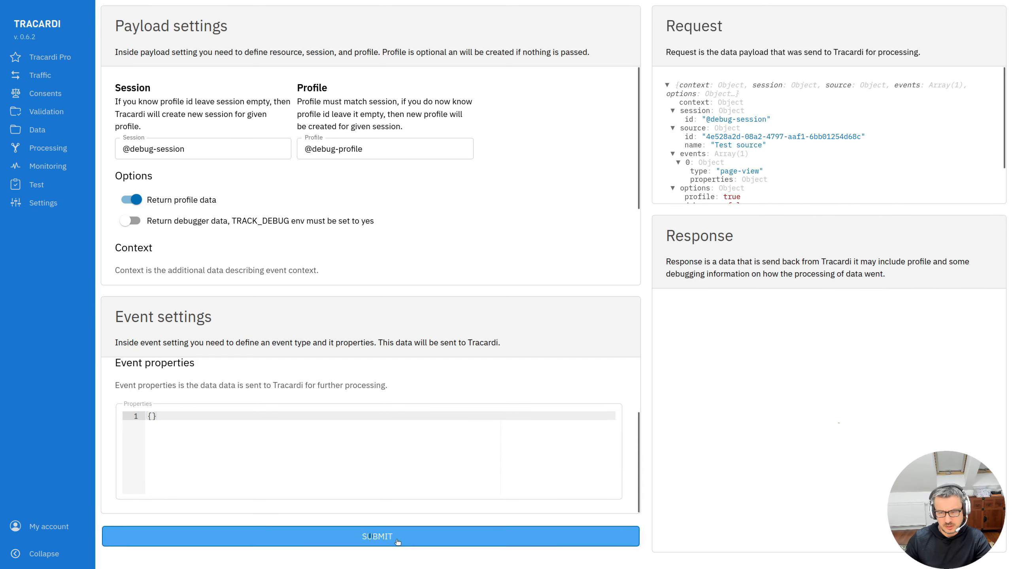
click(382, 541)
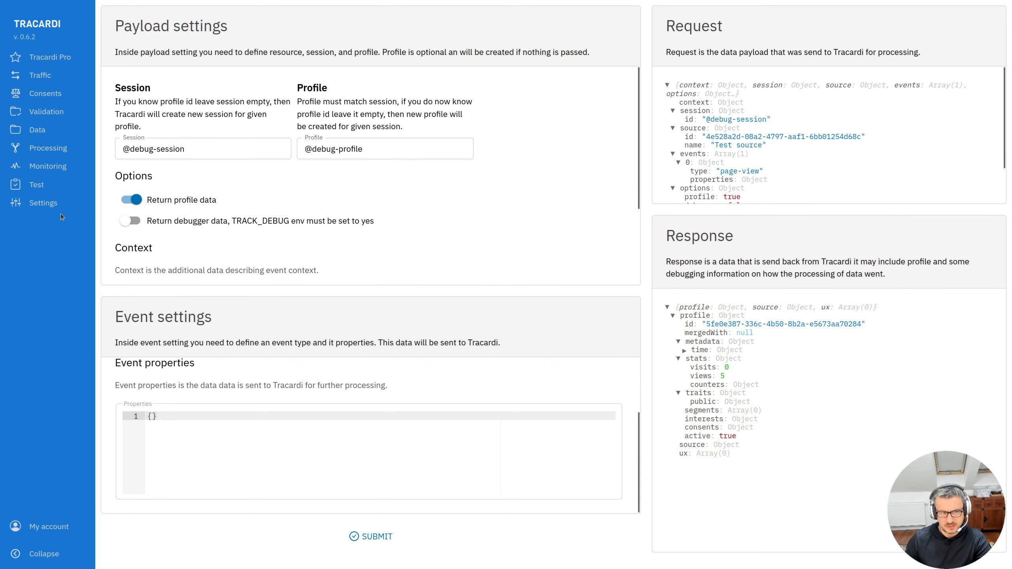
- Open the Tracardi monitoring logs and examine the error entry logged by tracker.py for the page-view events
click(46, 167)
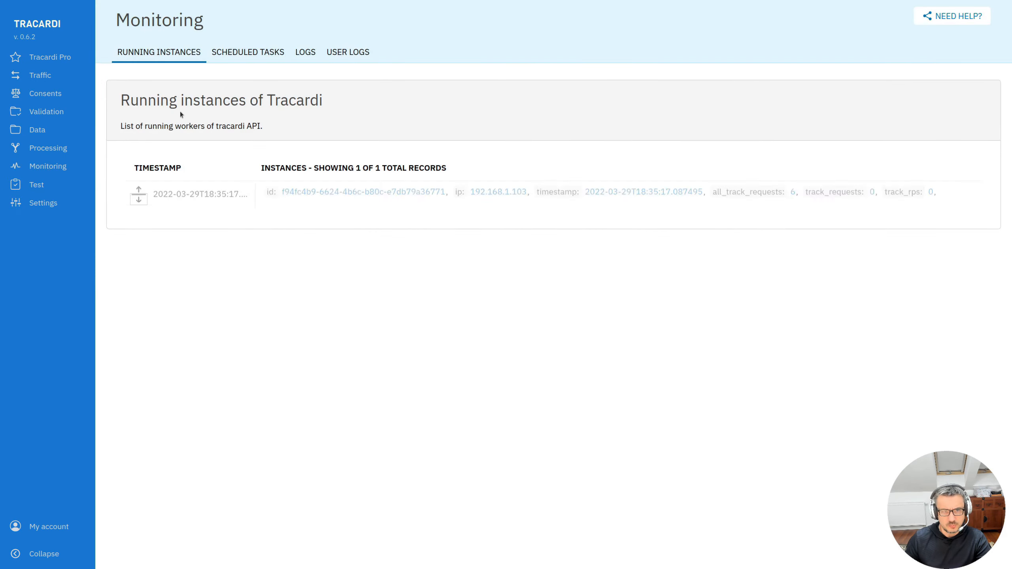
click(304, 52)
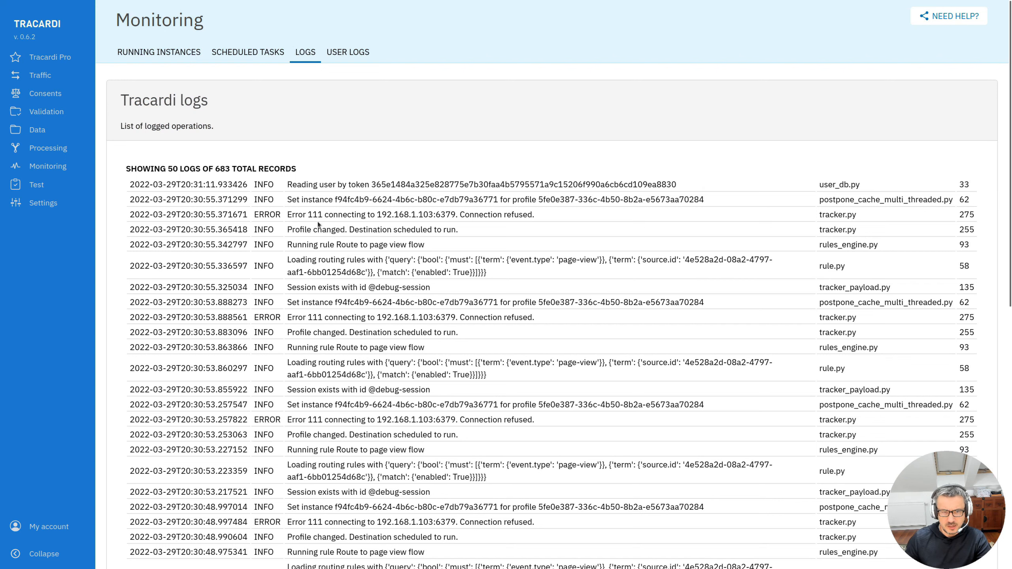
drag(288, 215, 542, 215)
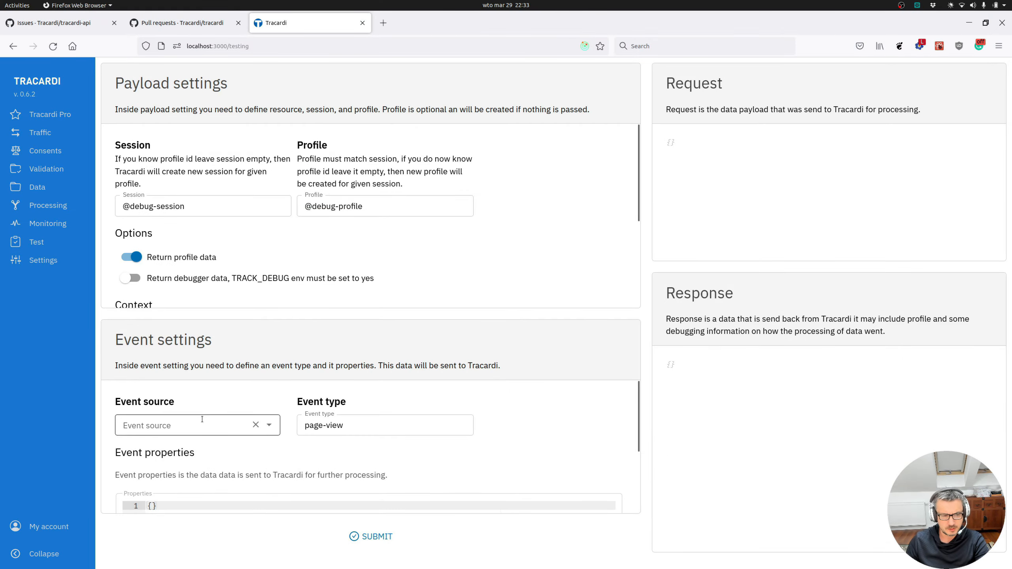
- Choose Test source as the event source and submit the page-view test event repeatedly
click(187, 422)
click(147, 449)
scroll(370, 470, down, 2)
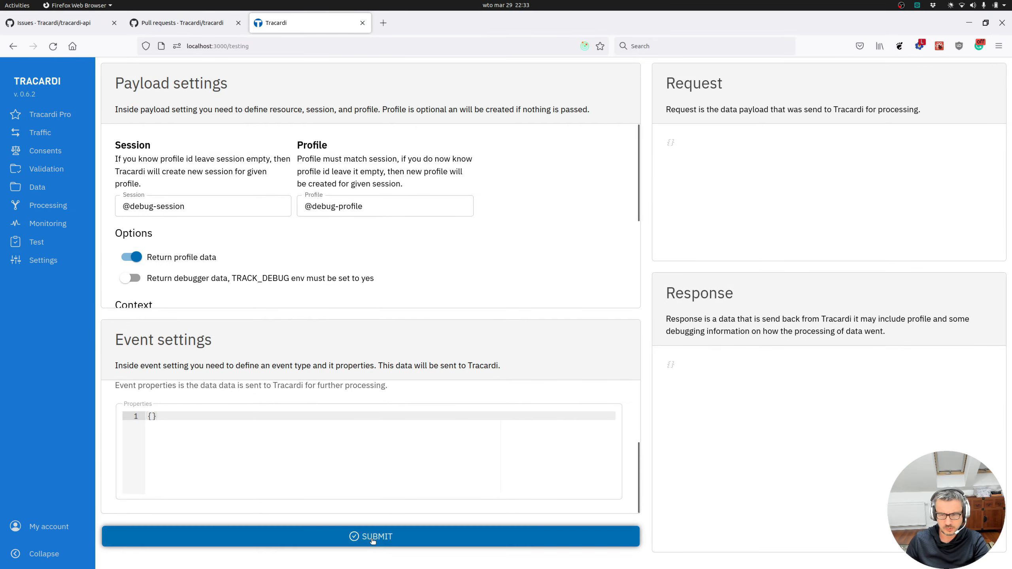
click(372, 538)
click(379, 538)
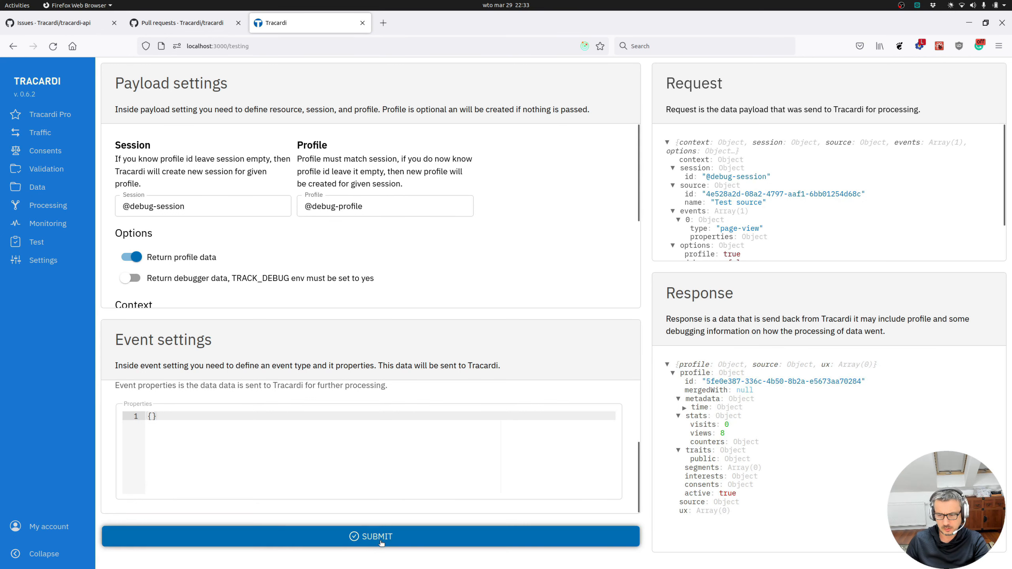
click(350, 539)
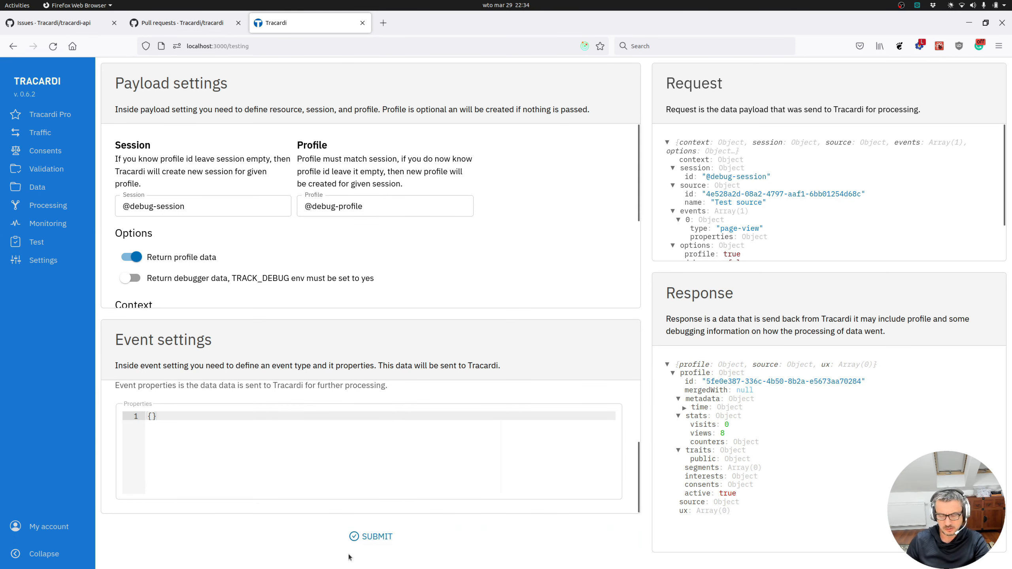
click(372, 542)
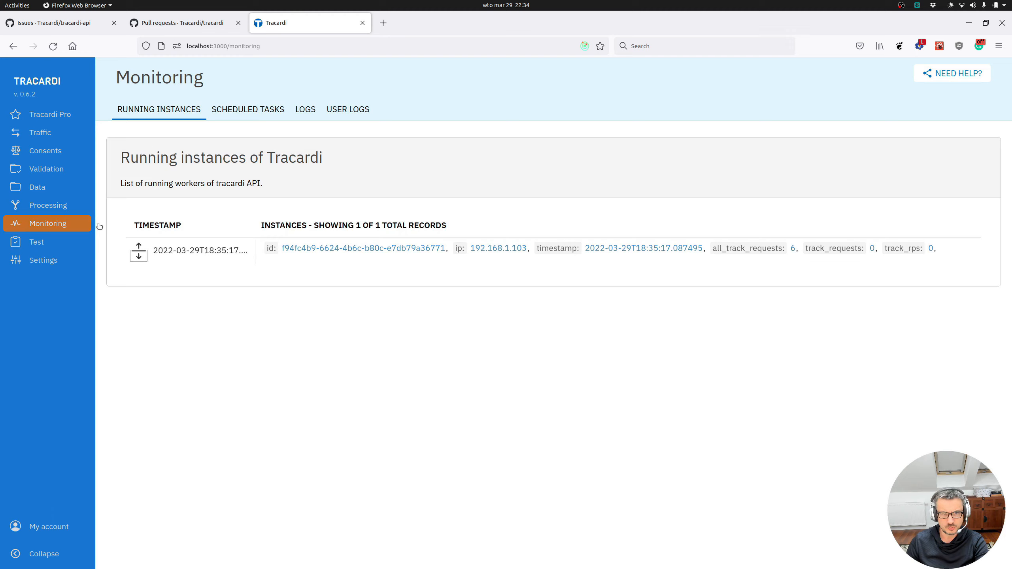
- Open the Tracardi logs and examine the newest entries about the changed profile and the scheduling of the destination
click(310, 115)
scroll(429, 339, down, 2)
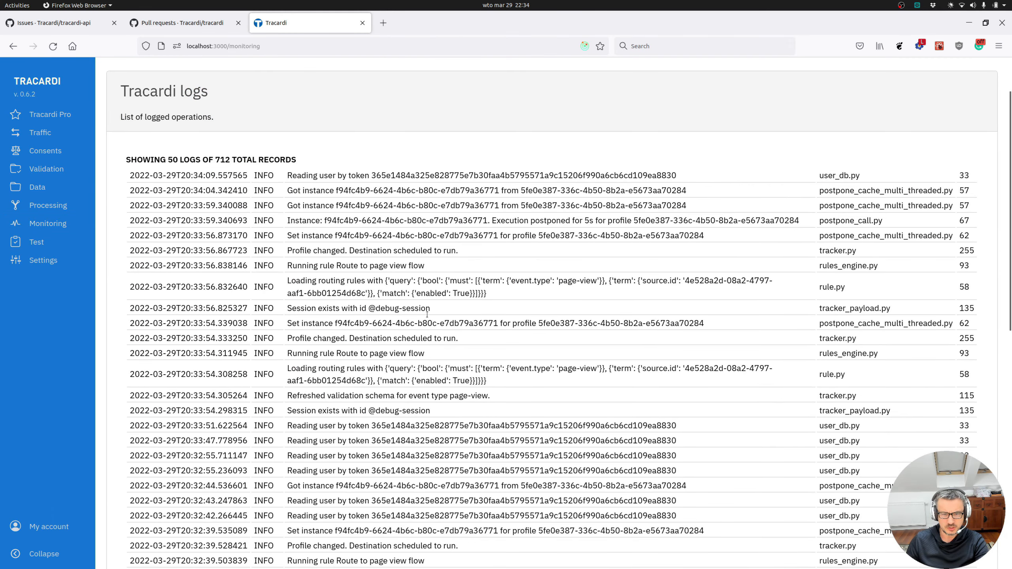
drag(287, 250, 458, 250)
click(364, 252)
drag(350, 251, 456, 251)
scroll(531, 279, up, 2)
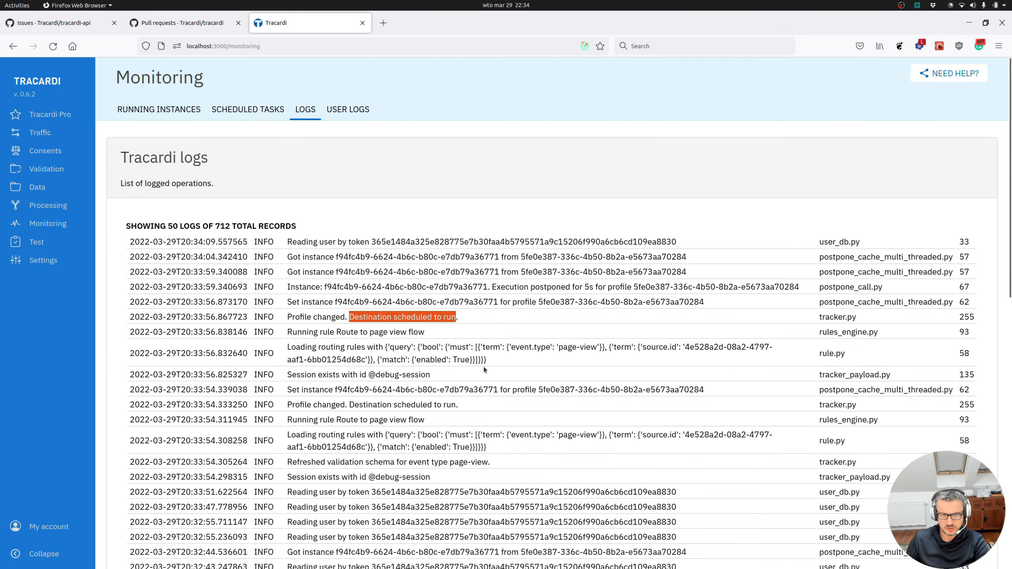
- Switch to PyCharm and examine the API run output for the healthcheck request and the postponed destination execution
click(373, 556)
drag(164, 493, 238, 493)
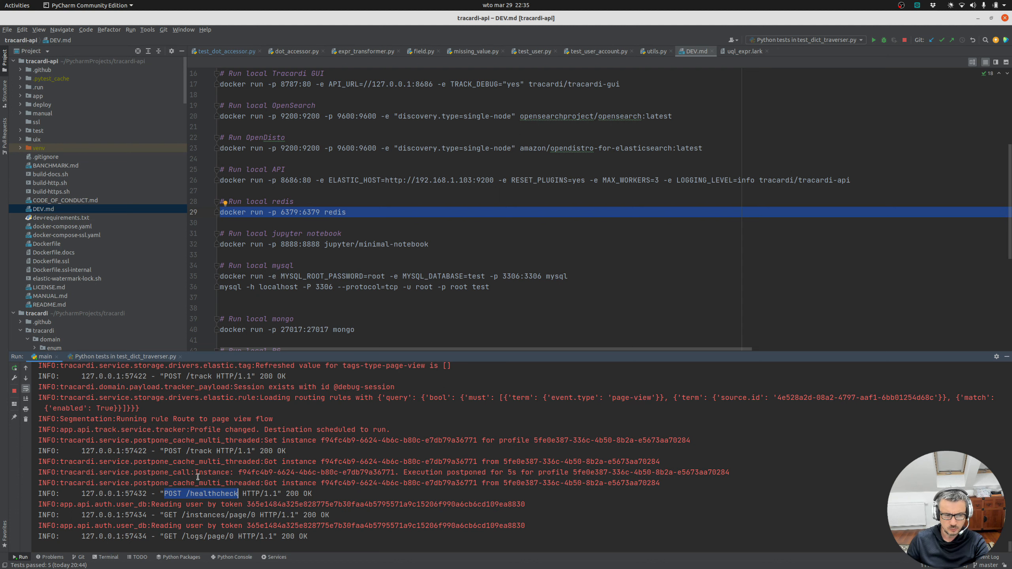
drag(195, 473, 517, 473)
click(416, 476)
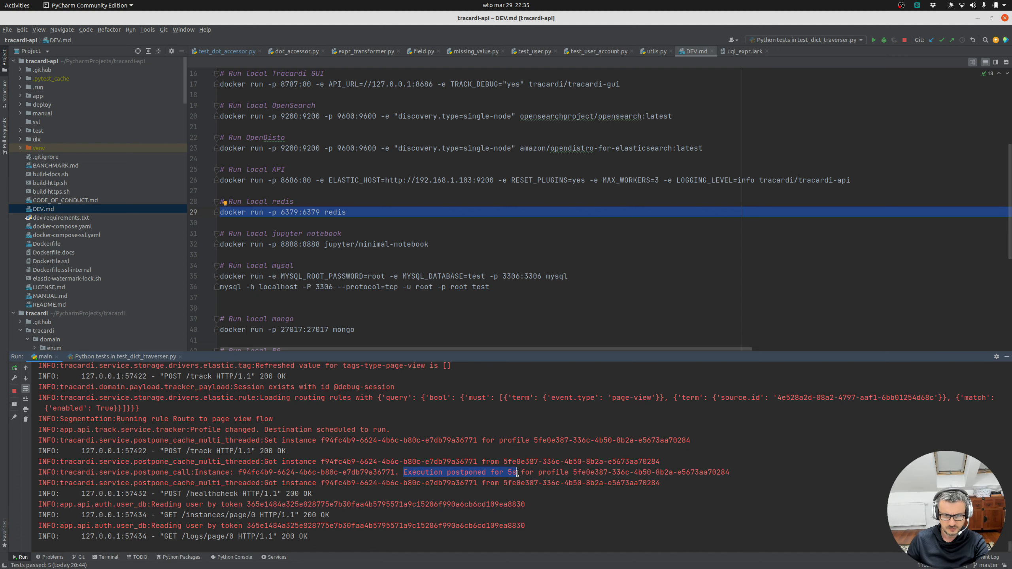
click(559, 474)
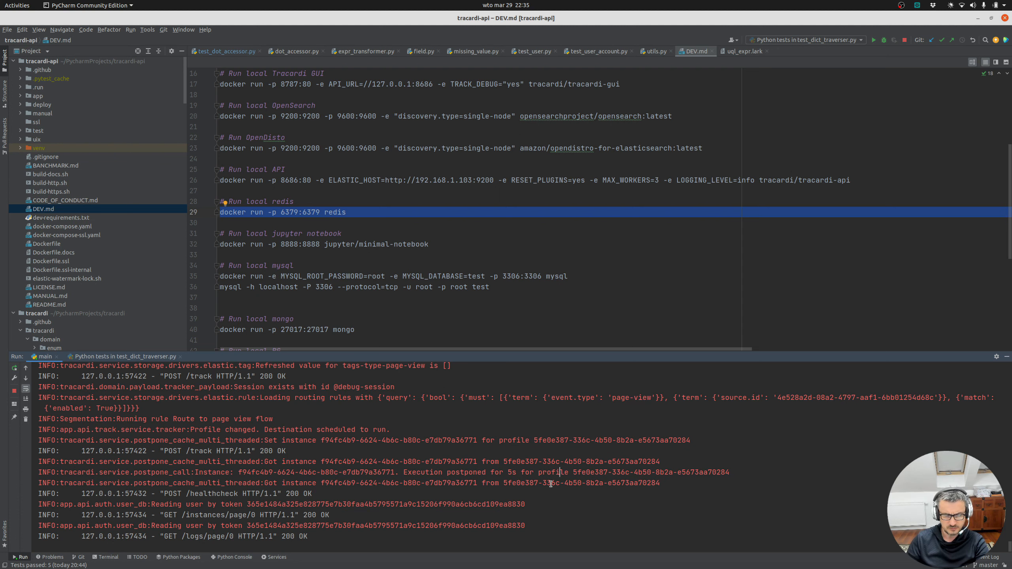
- Compare the POST /track requests with the single POST /healthcheck call to the destination in the run output
drag(164, 493, 238, 493)
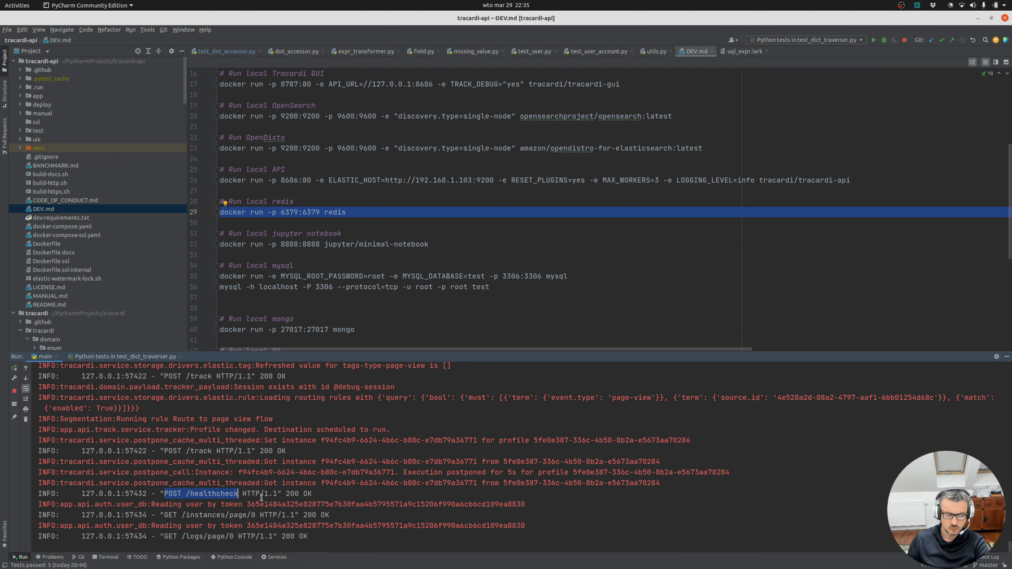
click(230, 505)
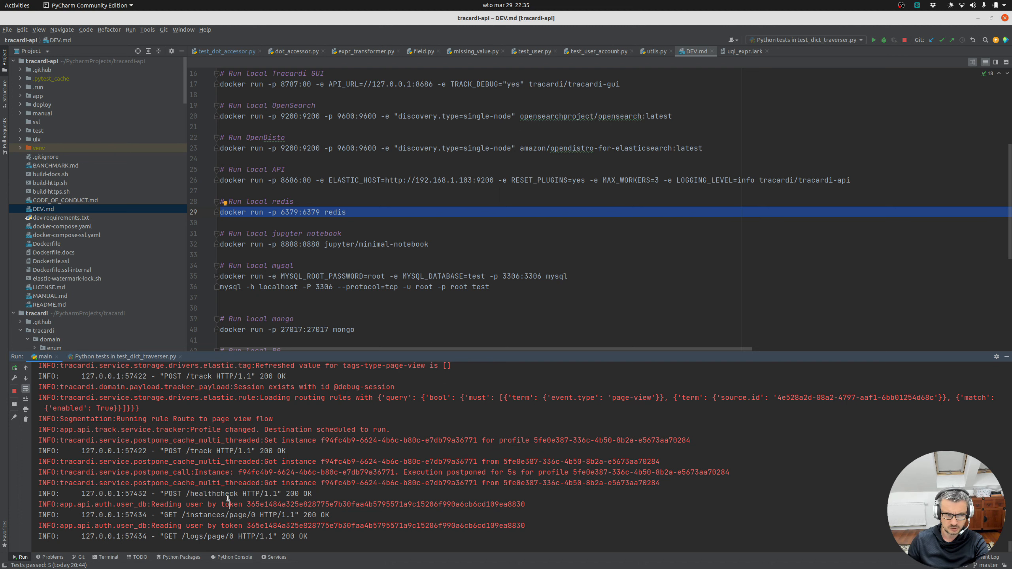
drag(331, 496, 40, 494)
click(288, 376)
drag(288, 376, 38, 375)
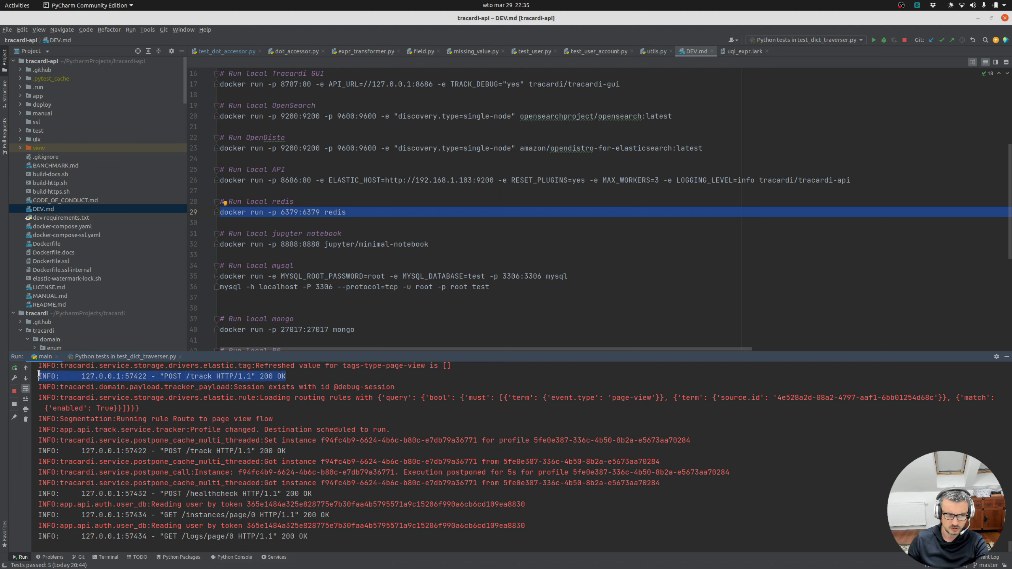
drag(286, 451, 39, 450)
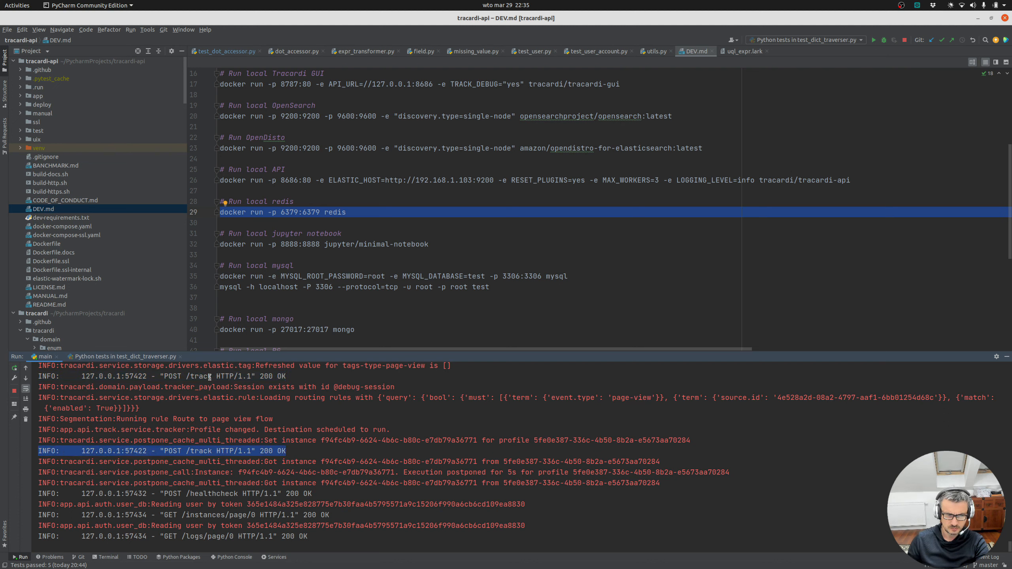
drag(312, 493, 38, 493)
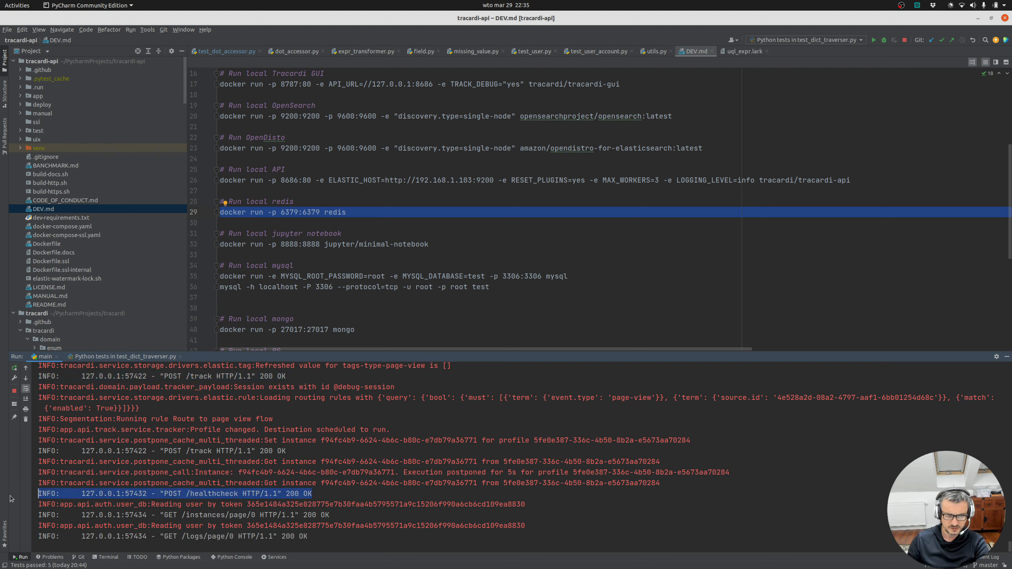
click(221, 503)
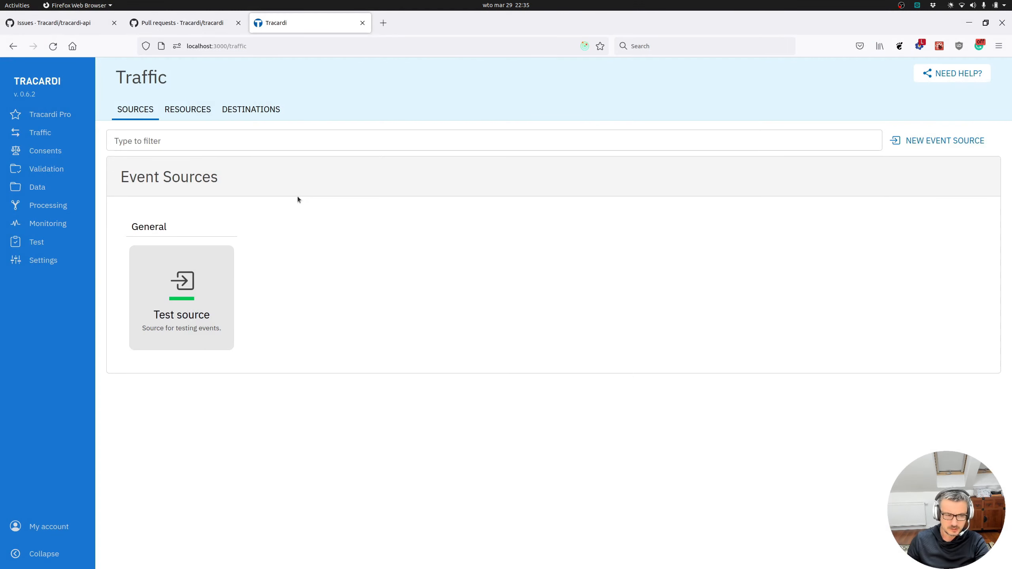
- Create and save an enabled resource of type Mautic, keeping the placeholder keys and API URL in its credentials configuration
click(266, 109)
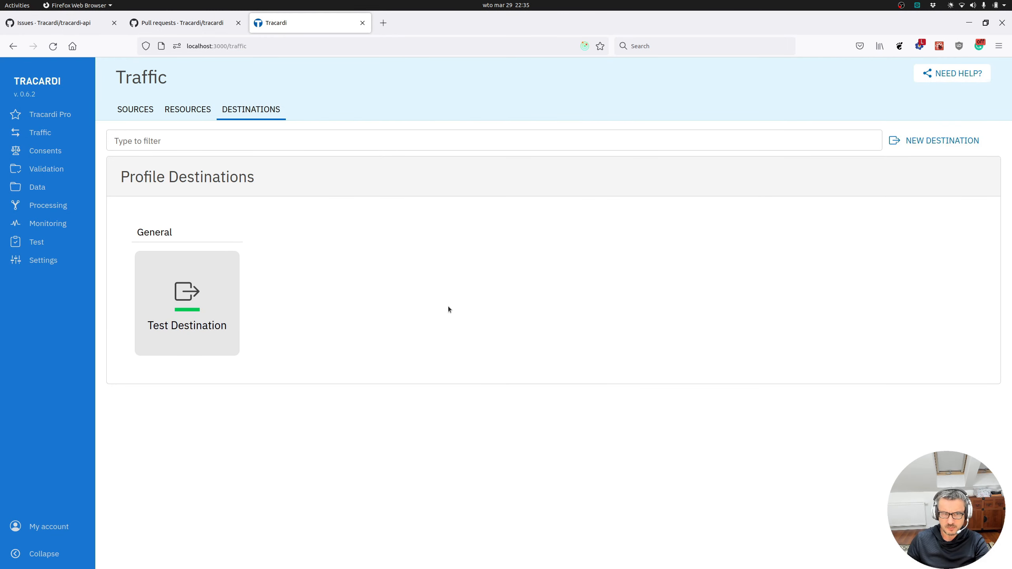
click(193, 106)
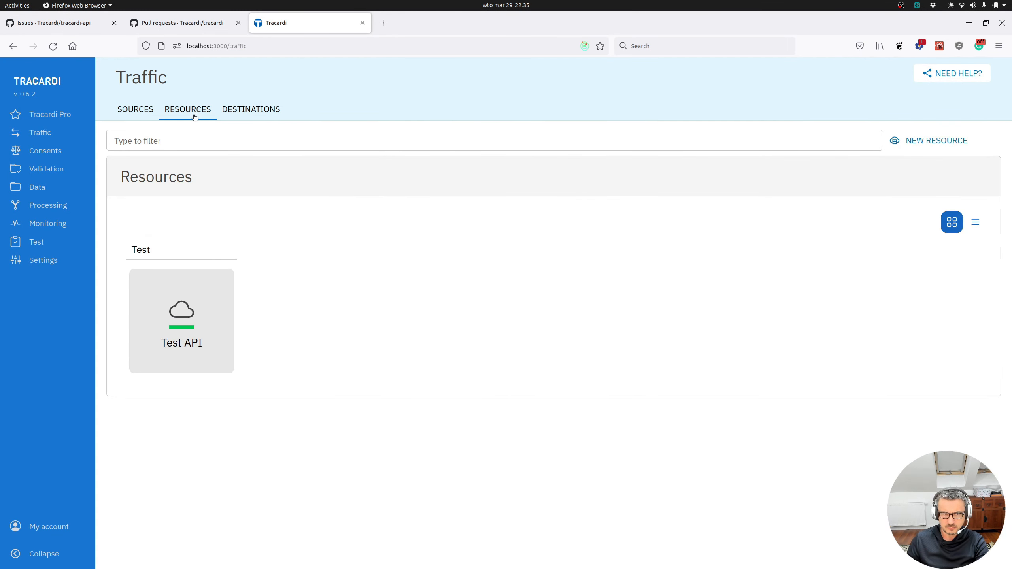
click(917, 141)
click(681, 281)
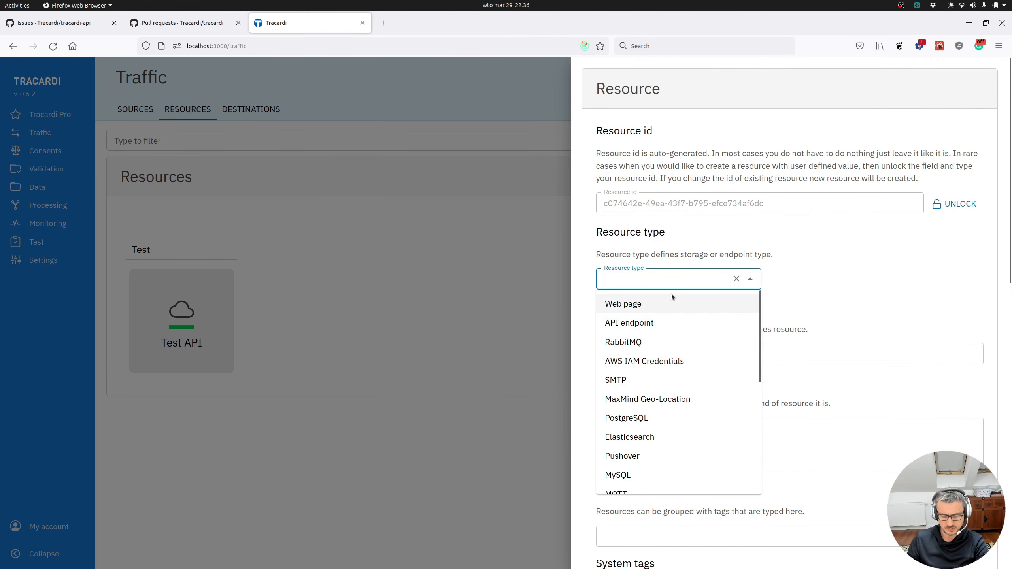
text(maut)
click(671, 301)
scroll(713, 410, down, 10)
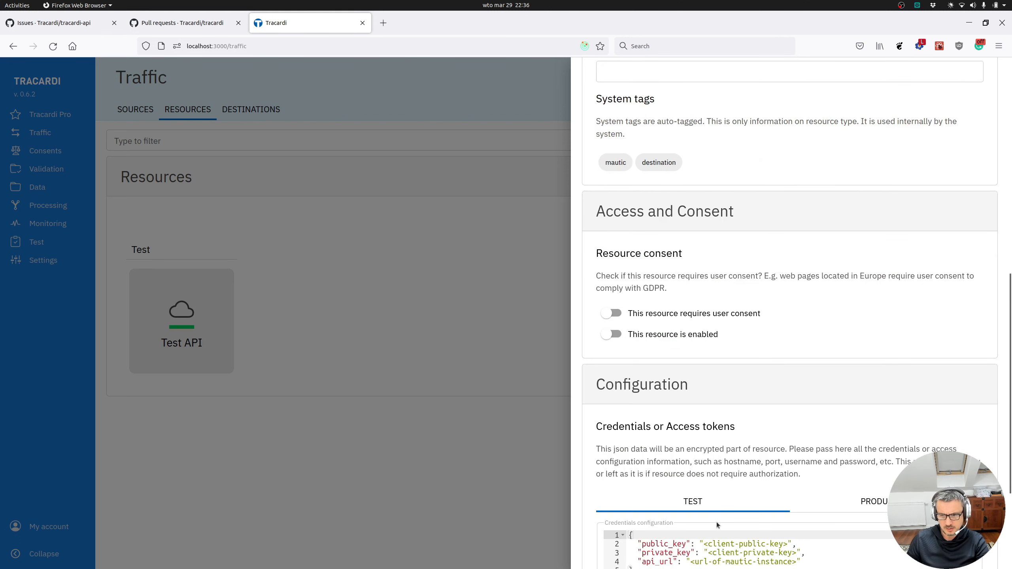
scroll(720, 454, down, 4)
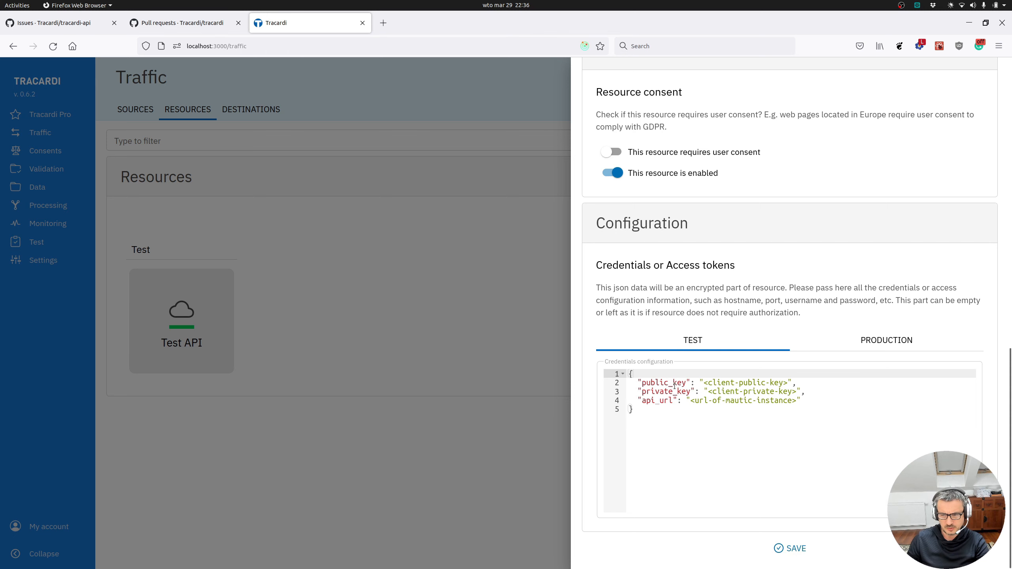
click(795, 549)
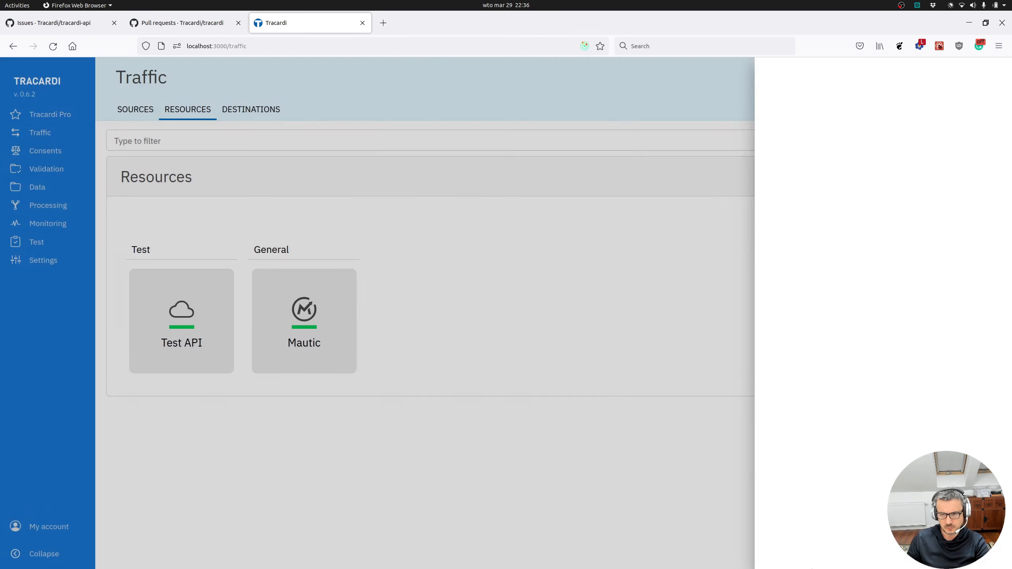
- Start a new destination and choose Mautic as its destination resource
click(253, 109)
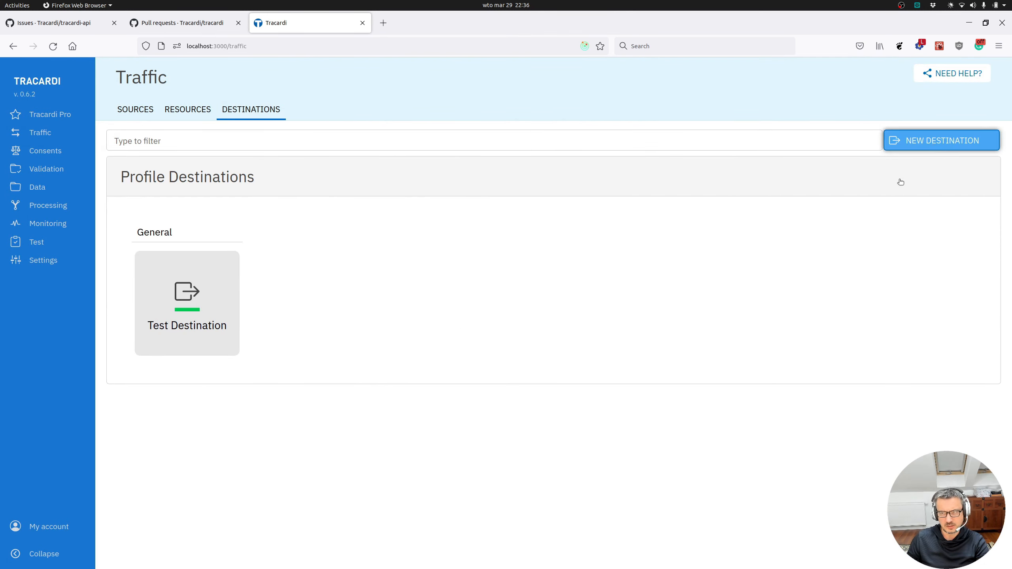
click(934, 140)
click(632, 273)
click(642, 312)
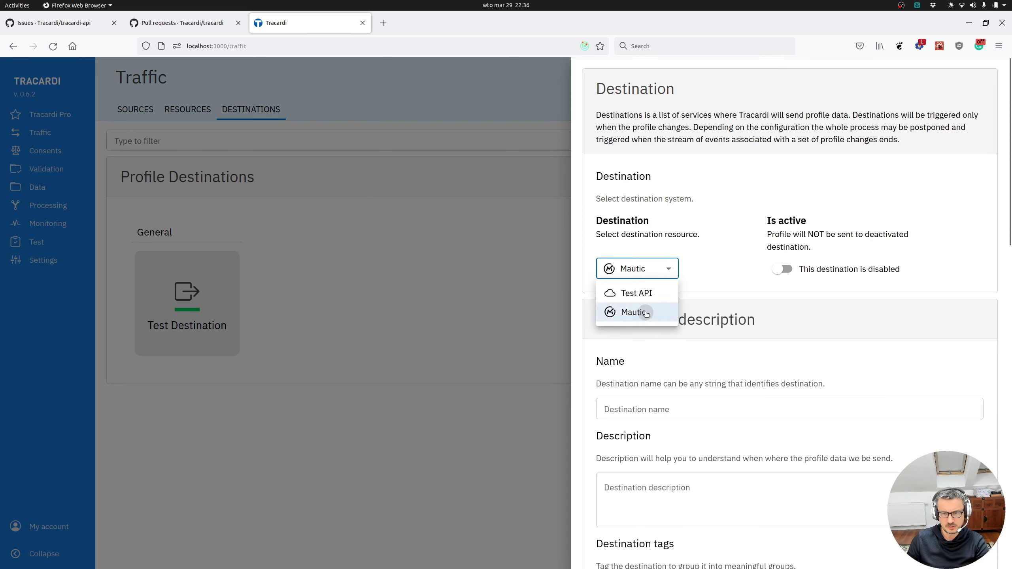
- Review the Mautic destination form, including its configuration JSON, description, pre-condition and data mapping fields
scroll(686, 451, down, 15)
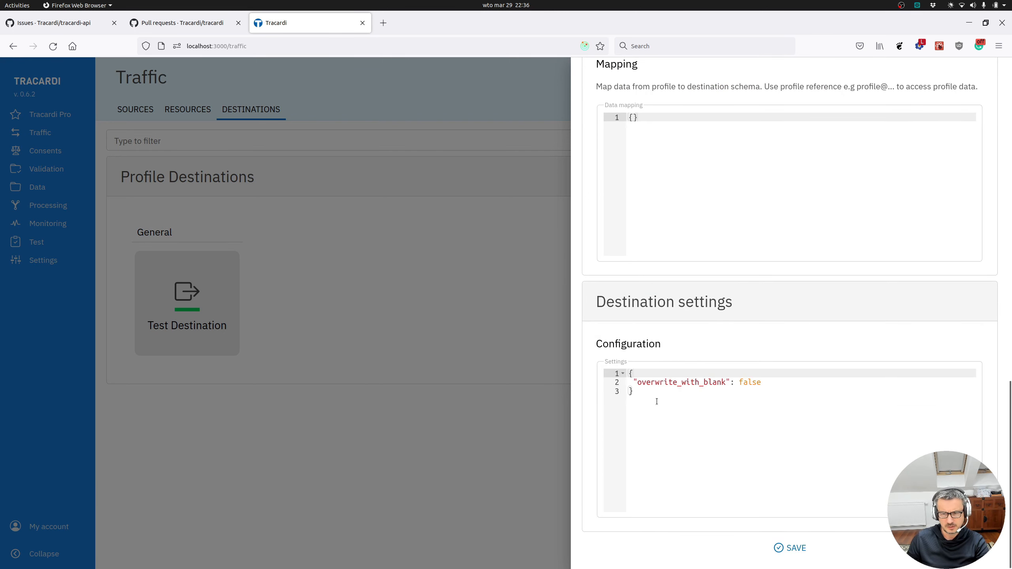
drag(657, 401, 629, 372)
click(722, 432)
scroll(744, 459, up, 15)
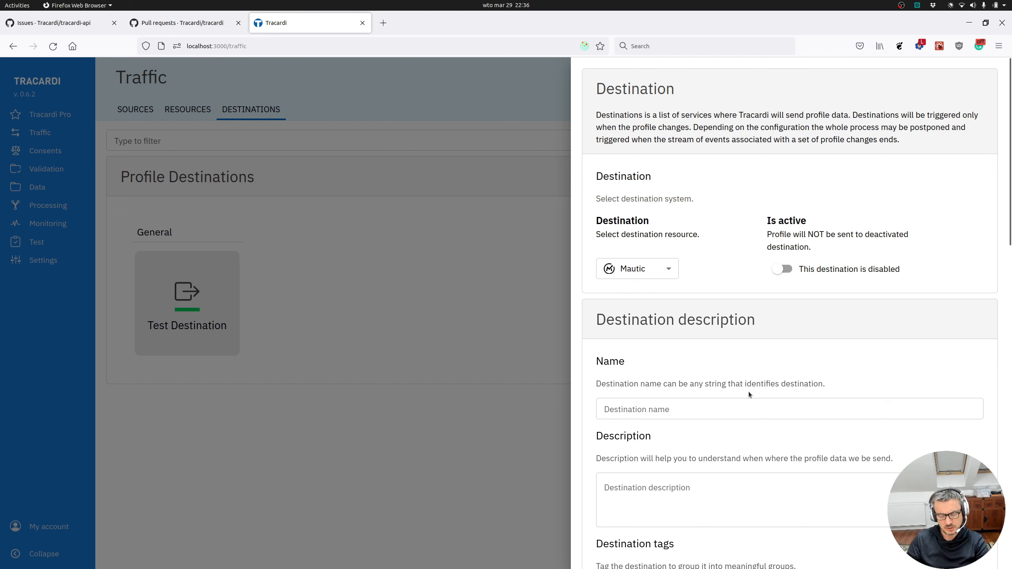
scroll(748, 391, down, 10)
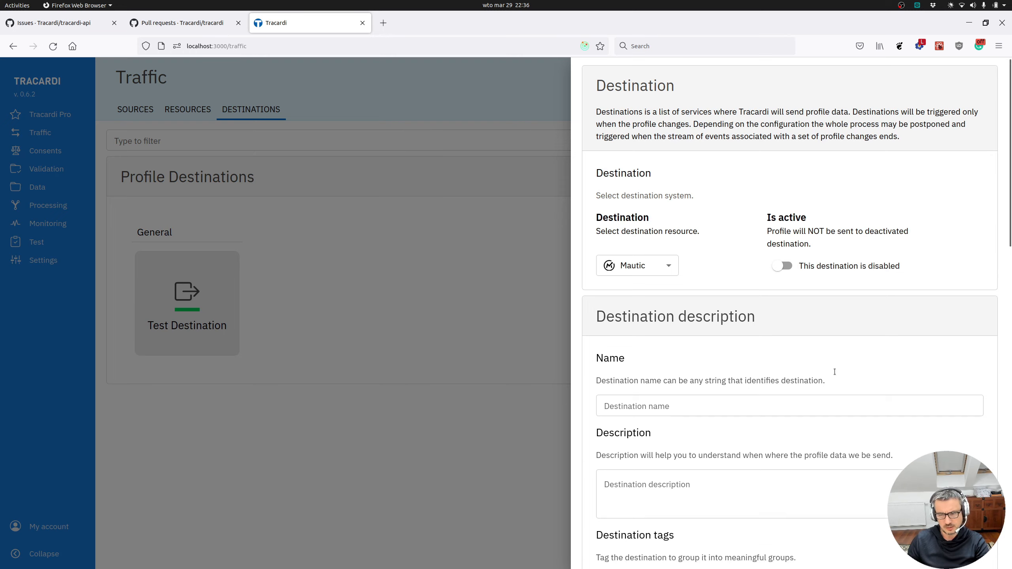
click(630, 365)
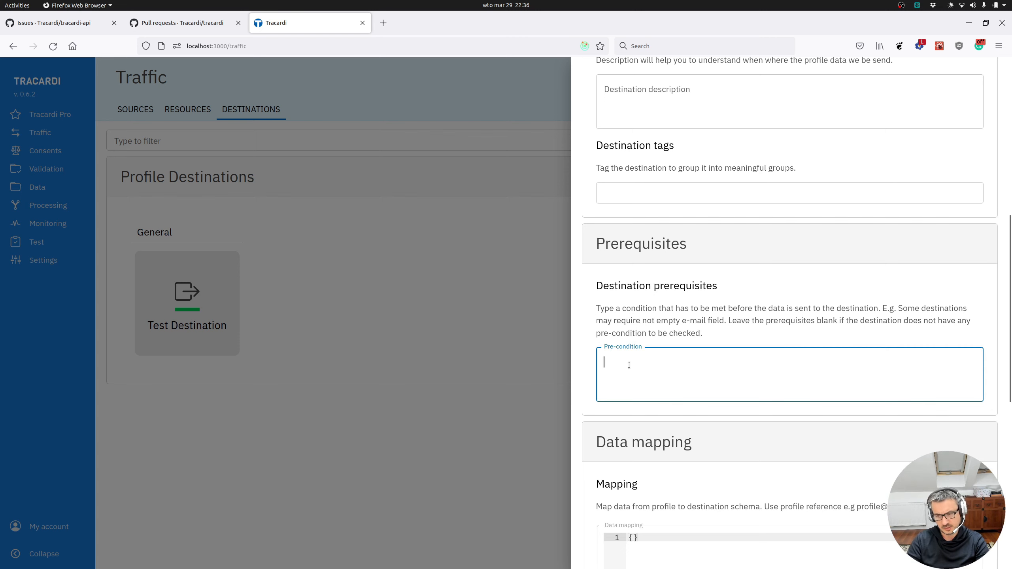
scroll(630, 363, down, 5)
click(634, 352)
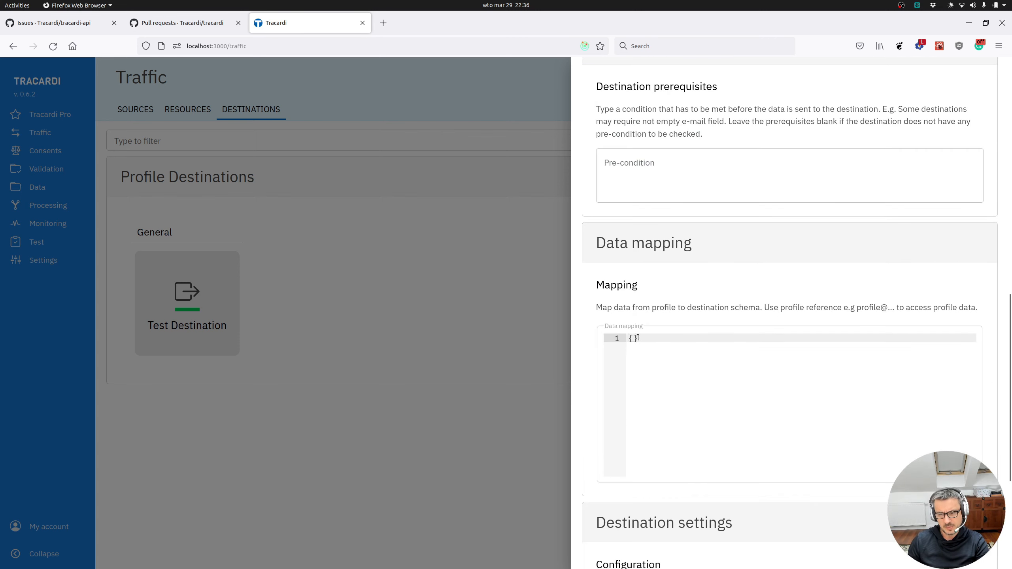